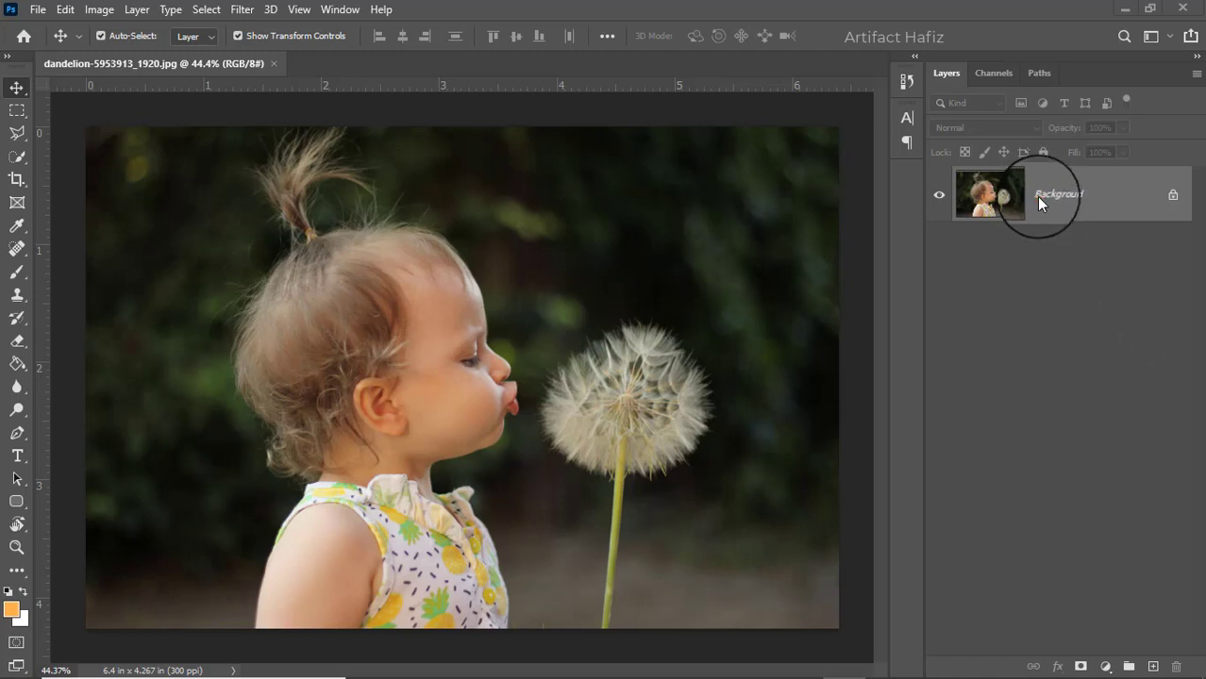
Step: Duplicate the Background layer, convert the copy for smart filters, and apply Camera Raw Filter to it
click(1039, 195)
drag(1066, 184, 1153, 667)
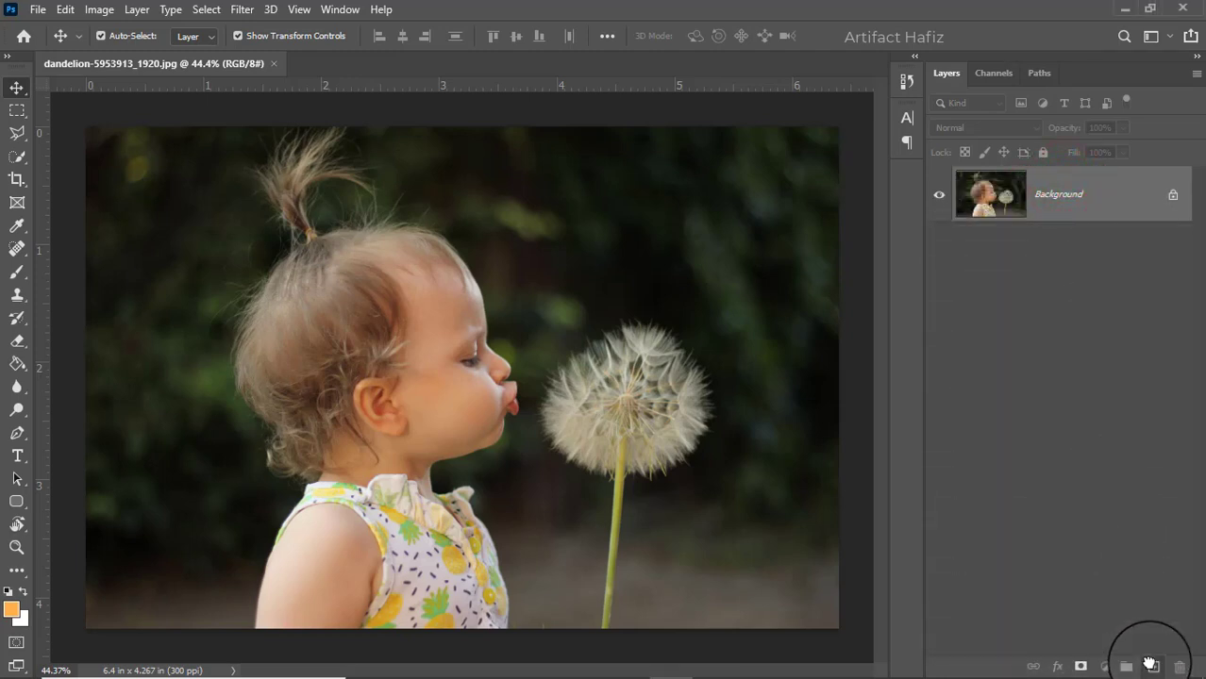
click(242, 9)
click(251, 57)
click(243, 11)
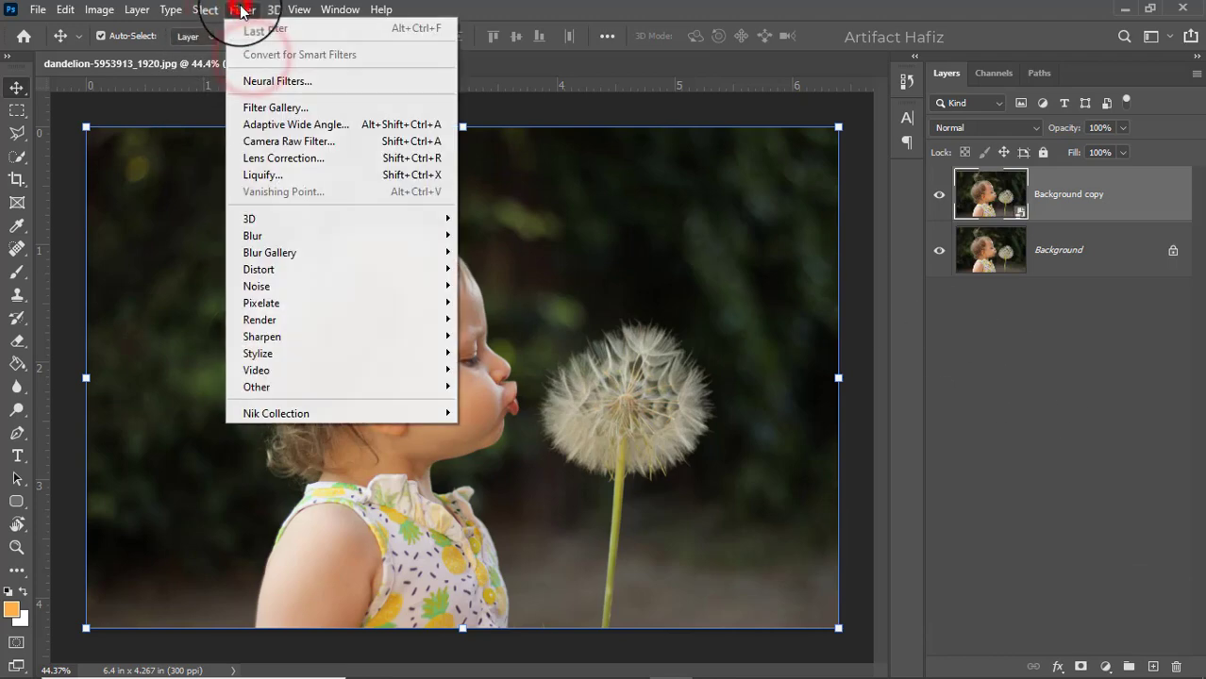
click(276, 143)
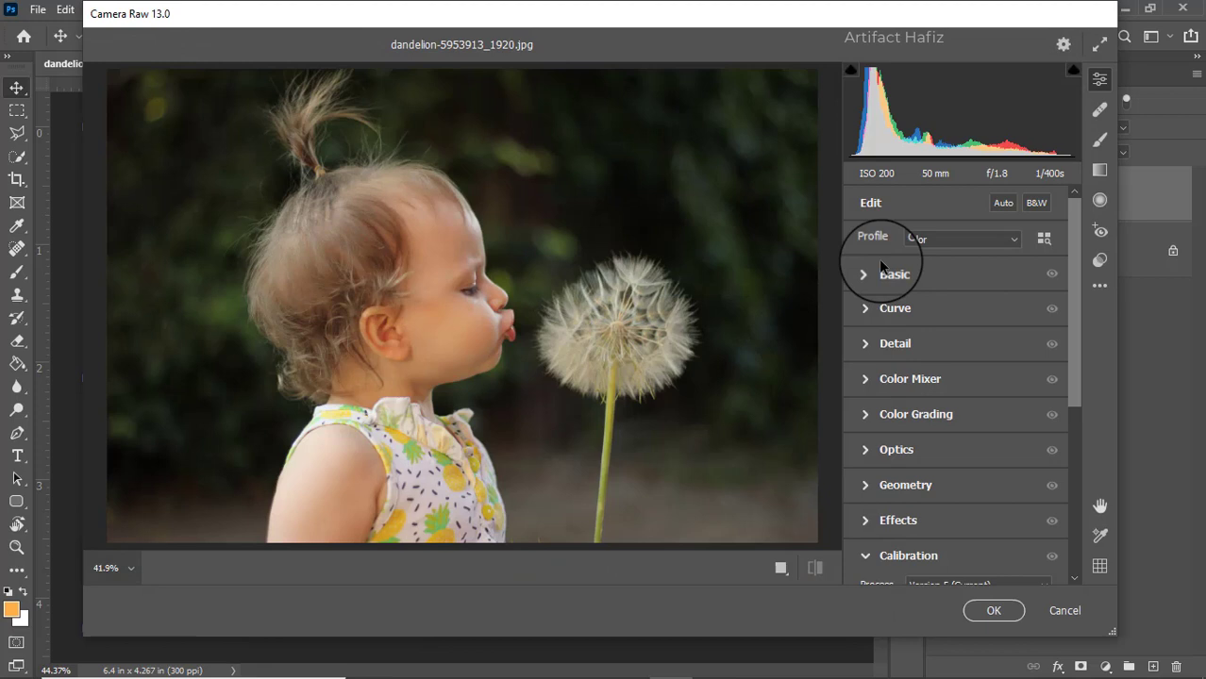
Step: In Camera Raw's Basic panel, set Whites +13, Highlights -10, Shadows -4 and Blacks +12
click(864, 274)
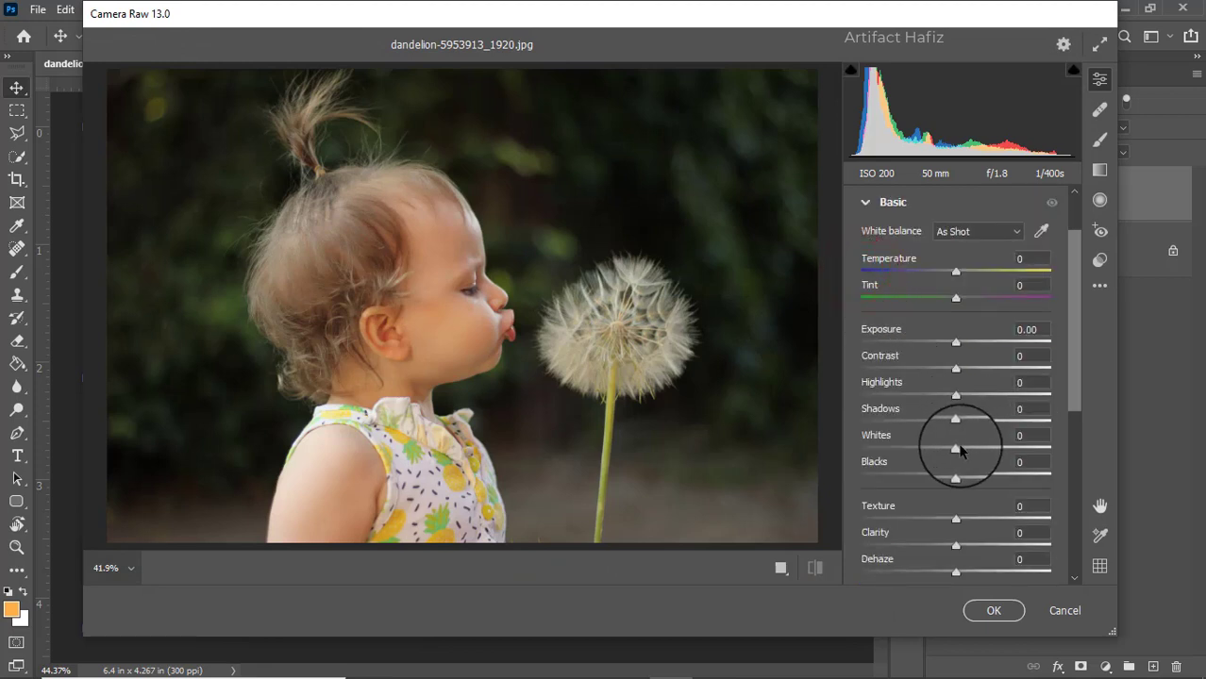
drag(953, 449, 966, 449)
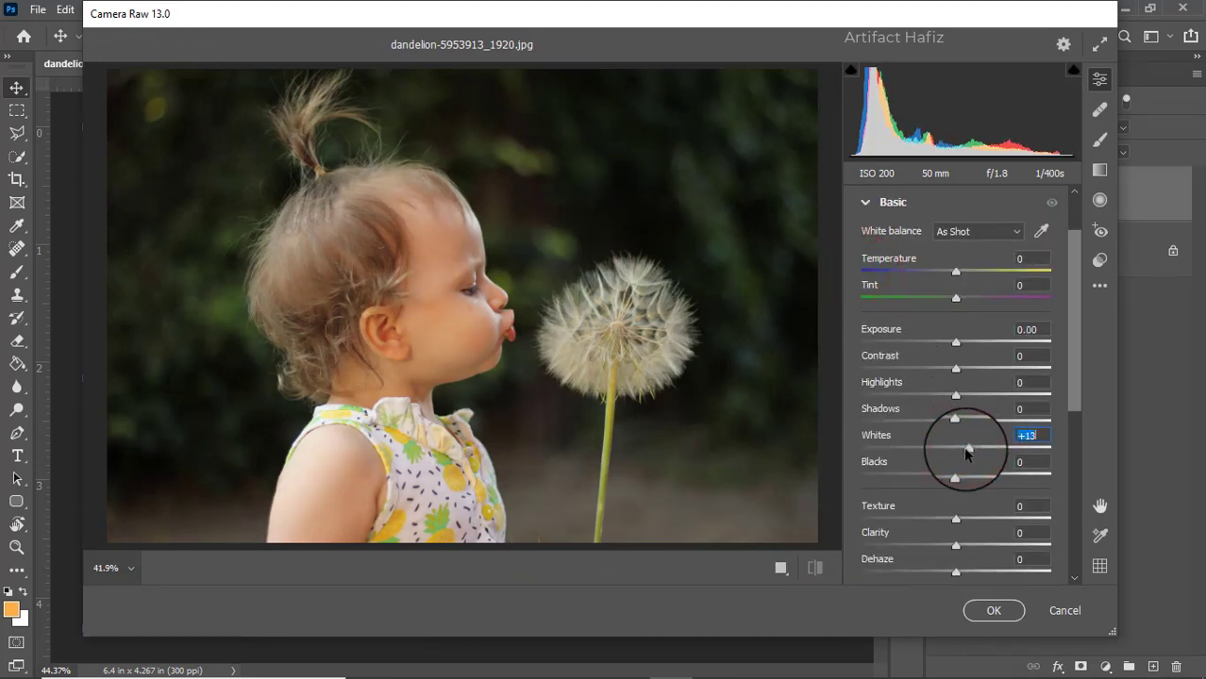
mouse_move(956, 394)
mouse_down()
mouse_move(942, 394)
mouse_move(977, 426)
mouse_up()
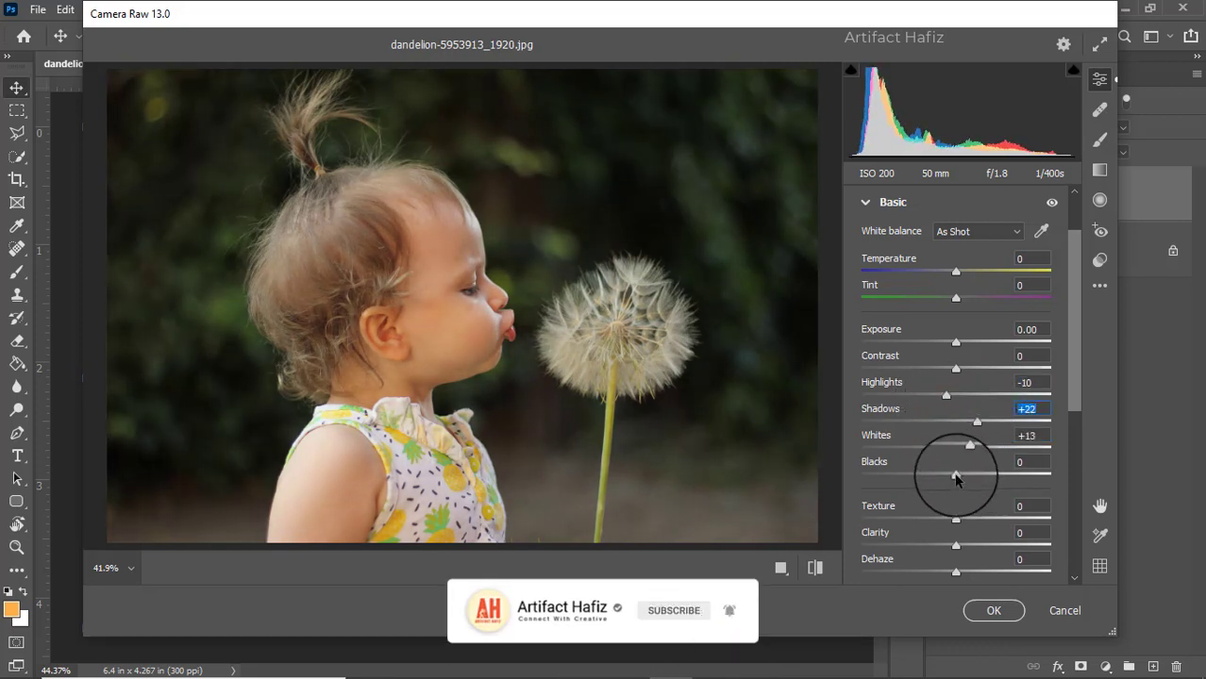
mouse_move(955, 473)
mouse_down()
mouse_move(922, 479)
mouse_move(967, 474)
mouse_up()
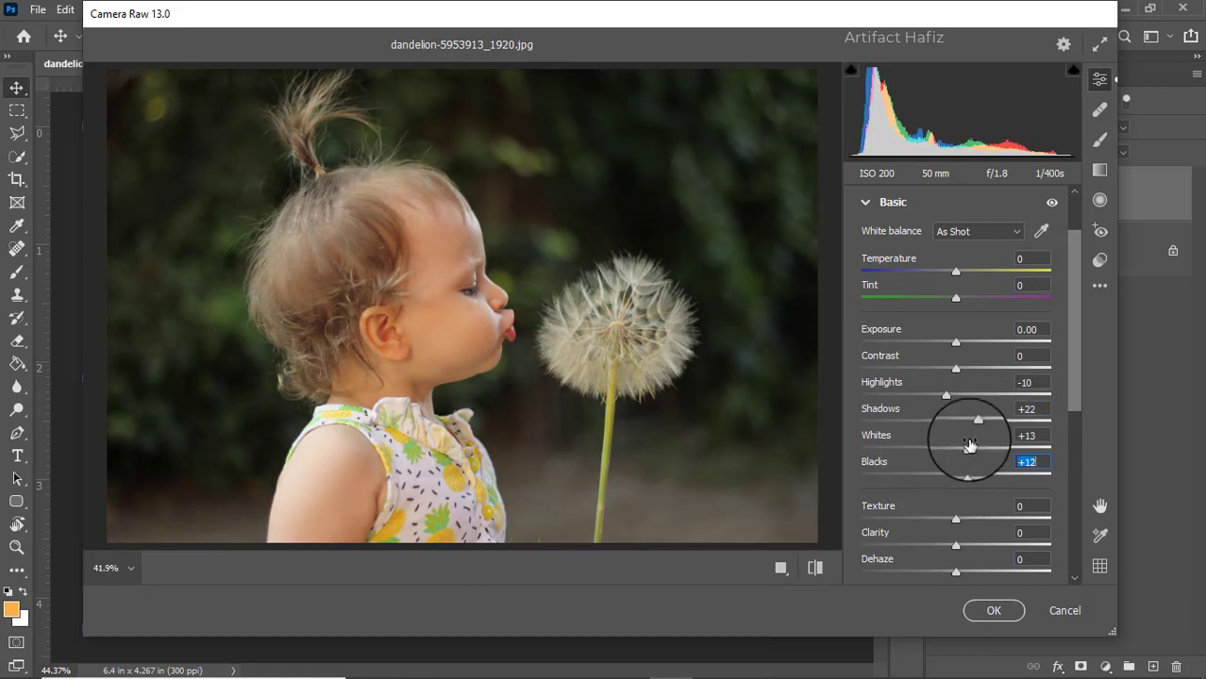
mouse_move(978, 426)
mouse_down()
mouse_move(925, 423)
mouse_move(956, 427)
mouse_up()
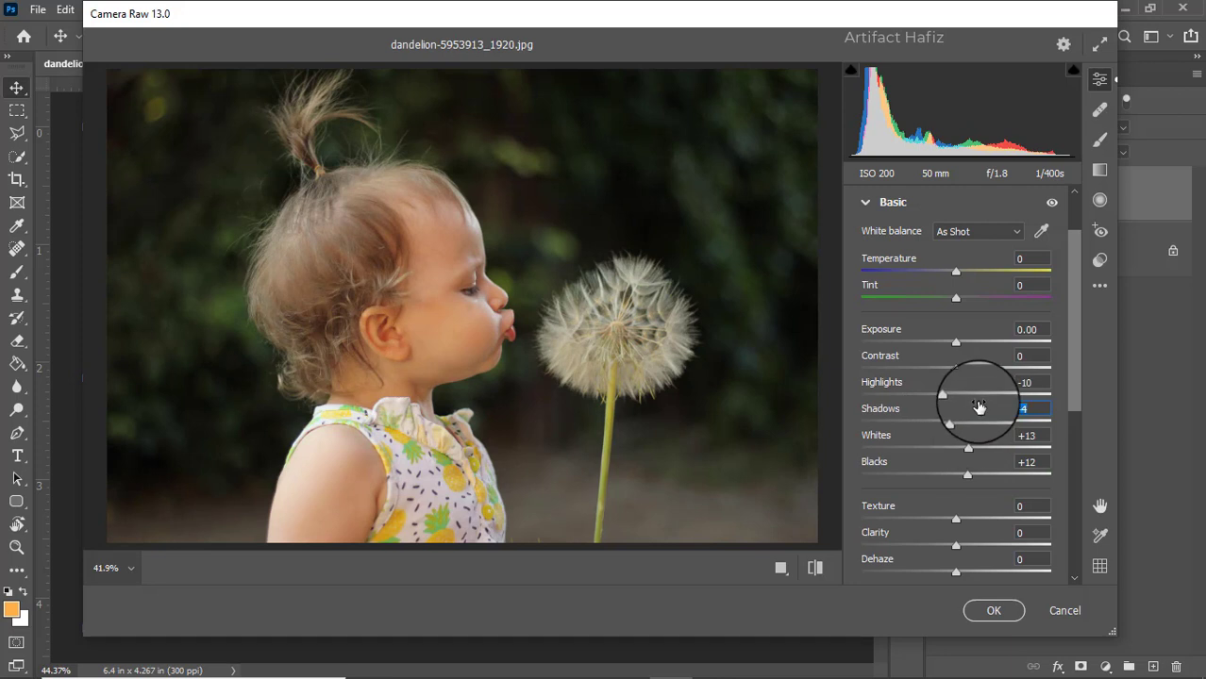
Step: Set Texture -4, Clarity +4 and Dehaze -7 for a softer look
scroll(982, 405, down, 2)
scroll(983, 405, down, 2)
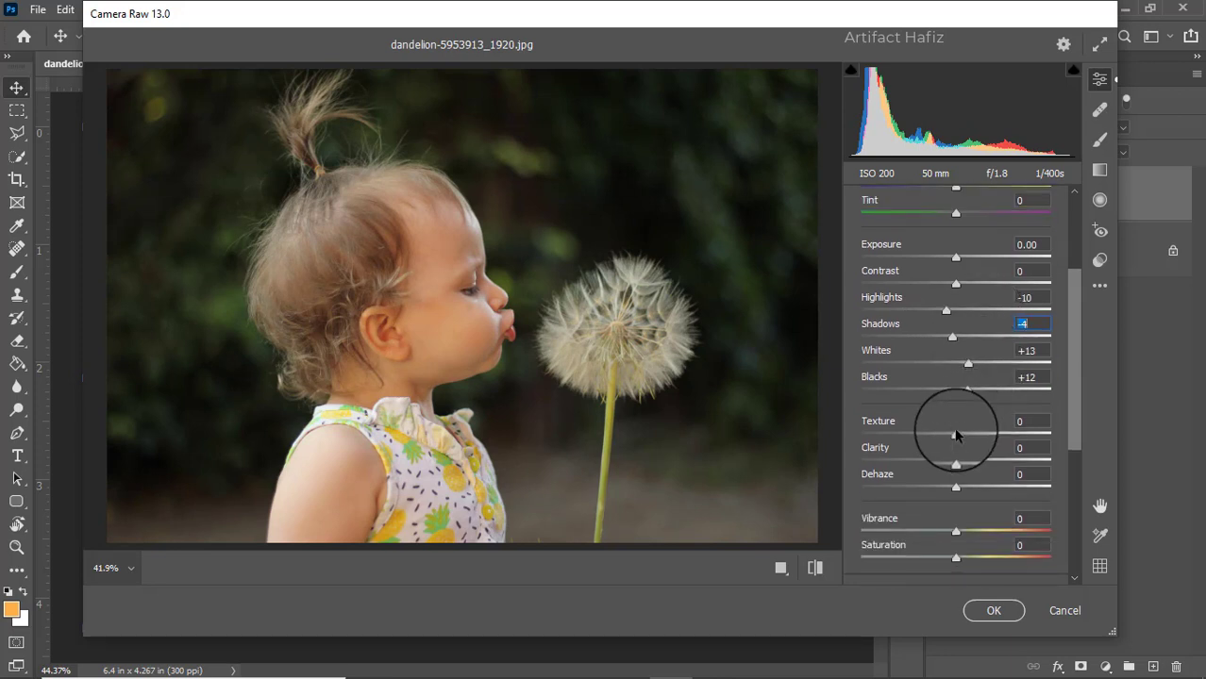
click(956, 436)
drag(954, 436, 955, 461)
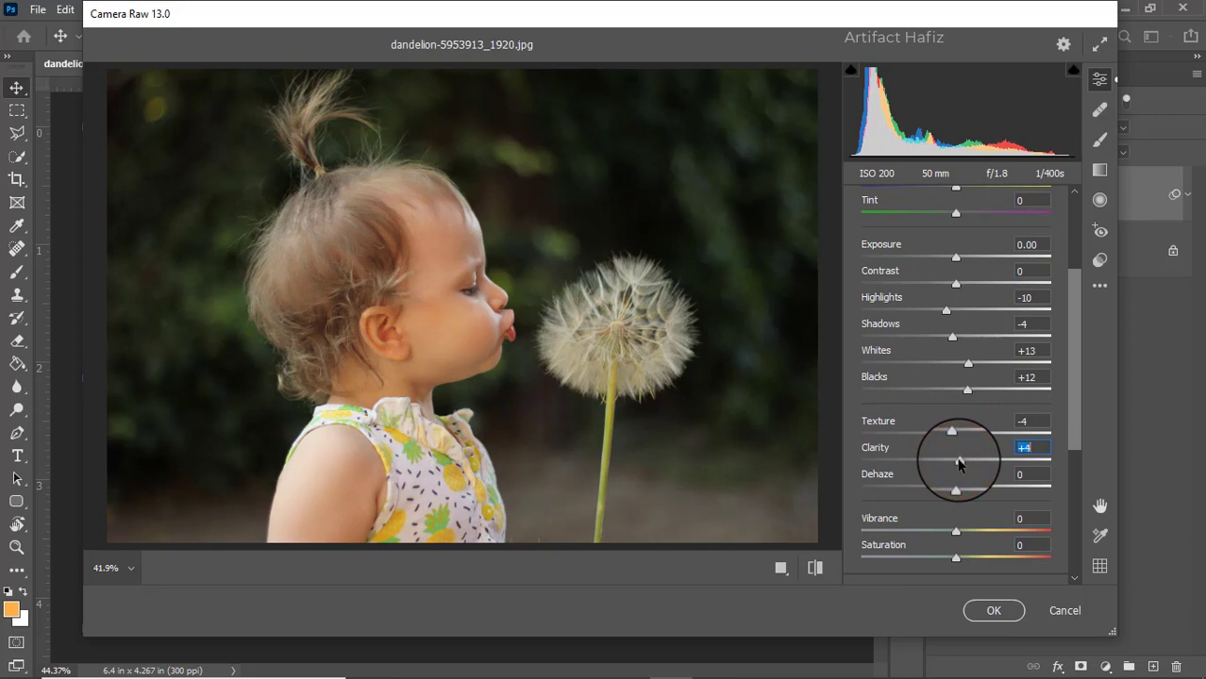
scroll(962, 408, down, 2)
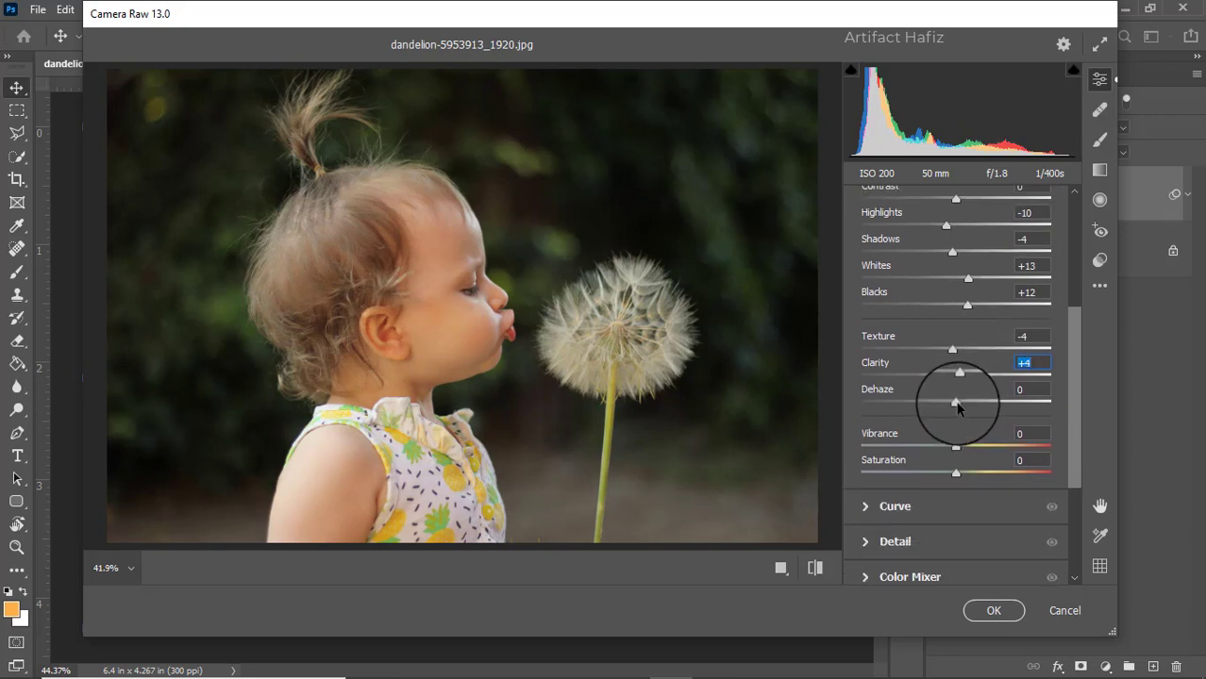
mouse_move(957, 404)
mouse_down()
mouse_move(981, 407)
mouse_move(948, 407)
mouse_up()
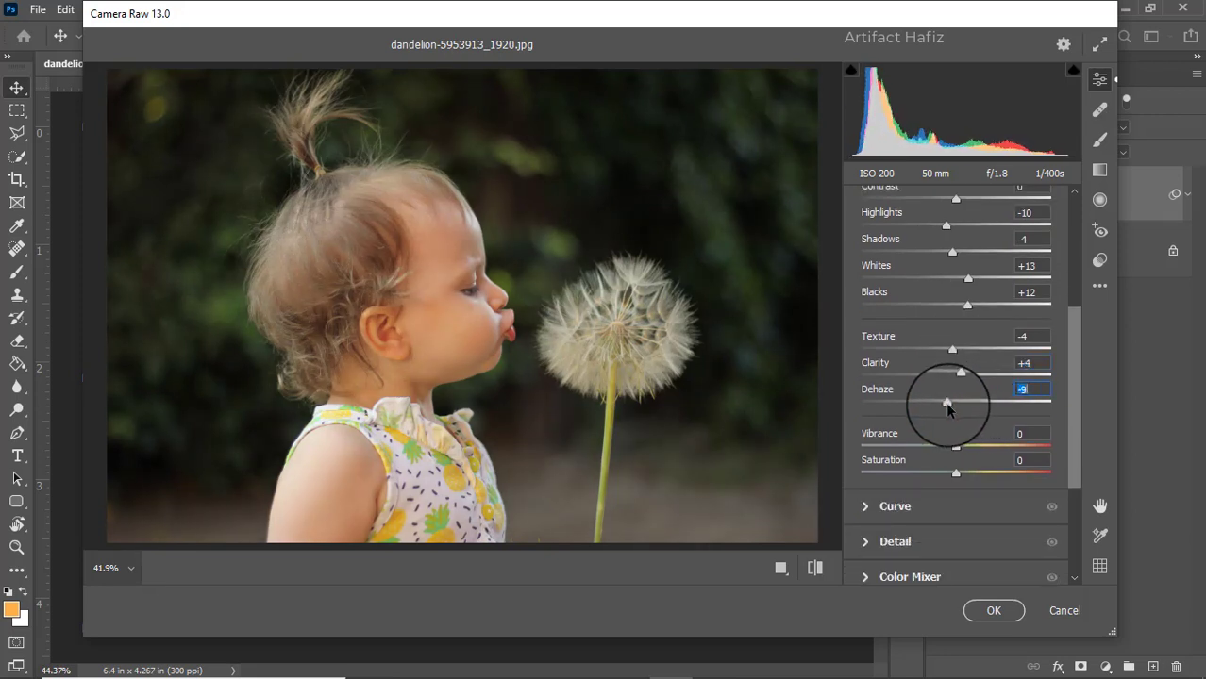
scroll(953, 391, down, 4)
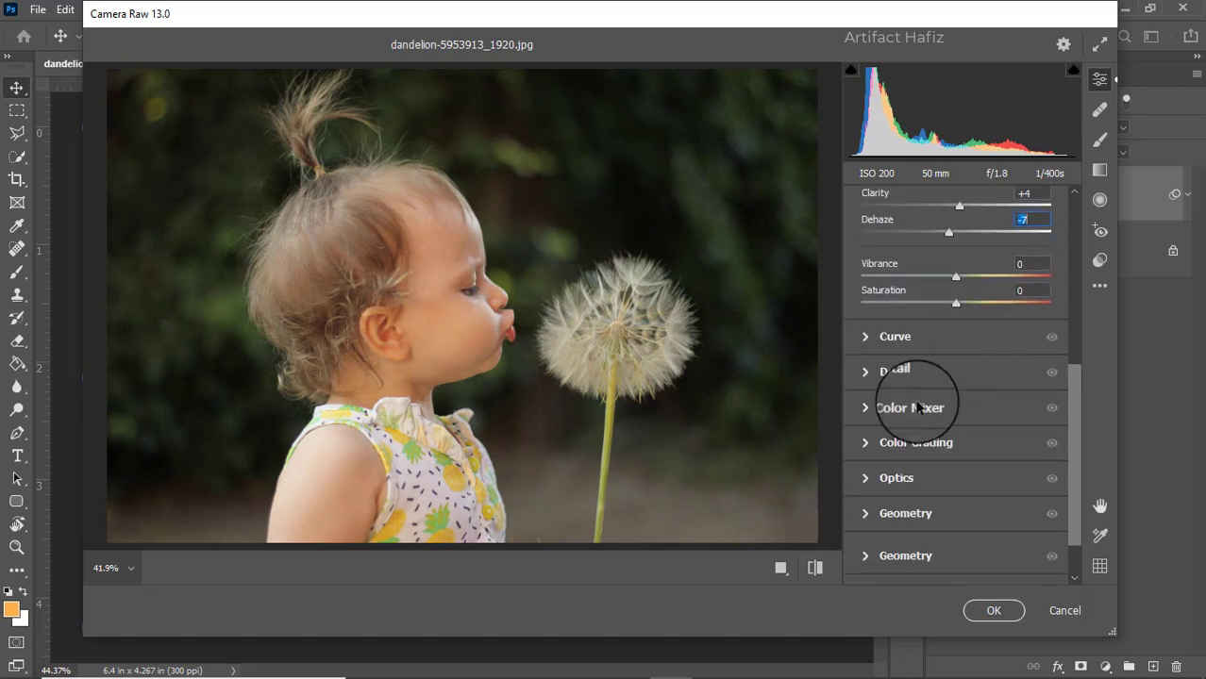
Step: Shape the point tone curve to brighten the highlights and lift the black point
click(865, 338)
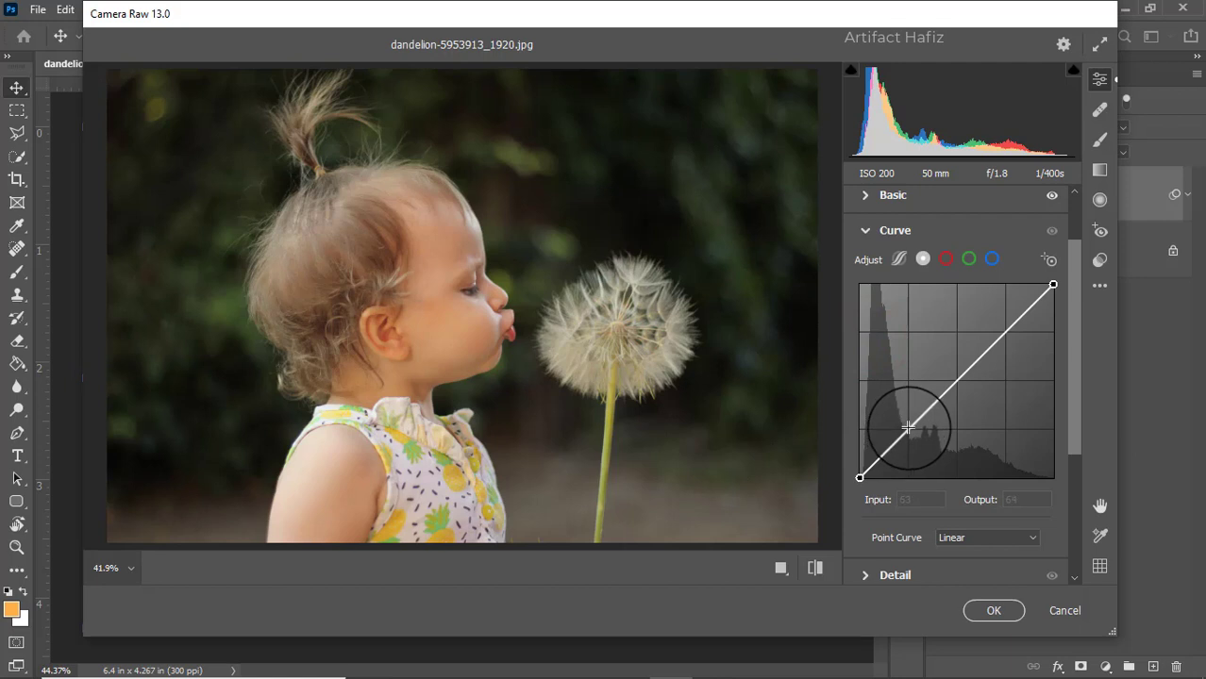
click(908, 429)
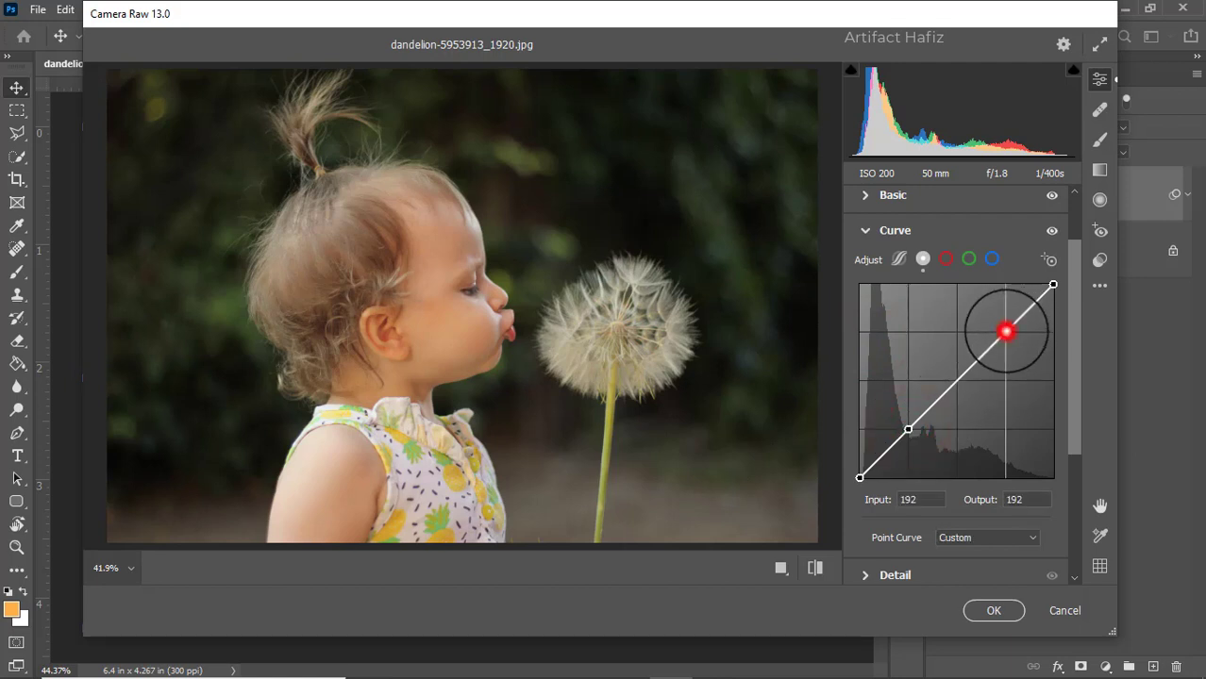
drag(1006, 331, 1002, 325)
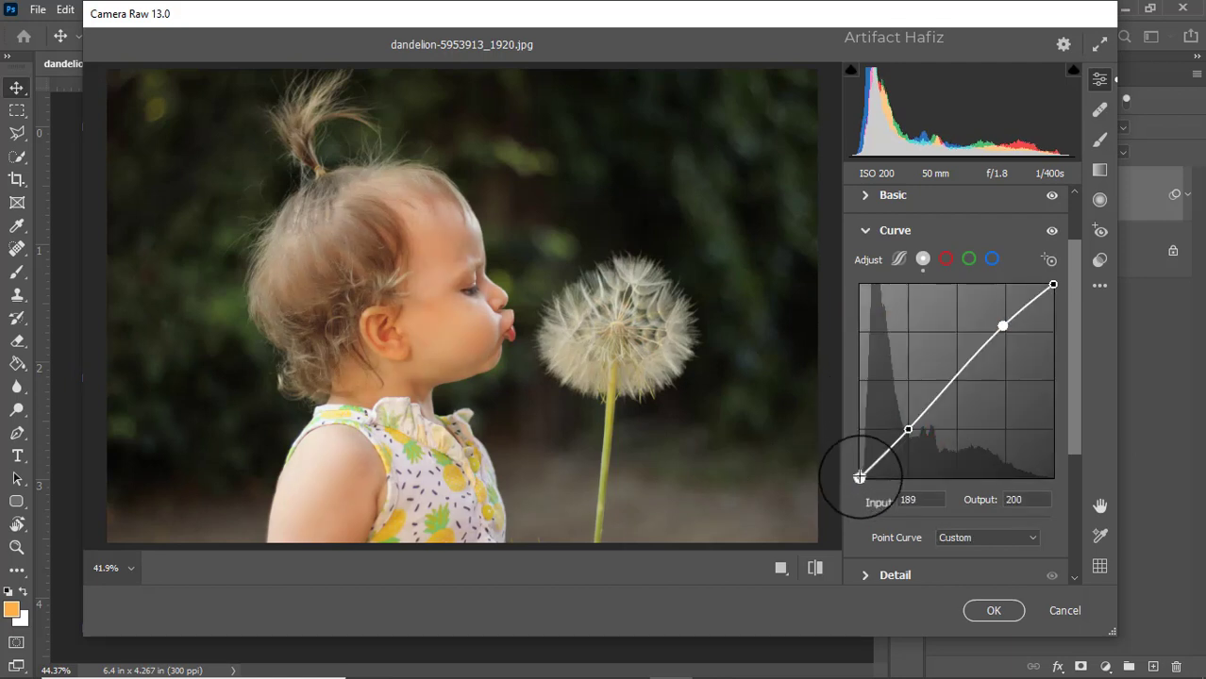
drag(859, 477, 860, 474)
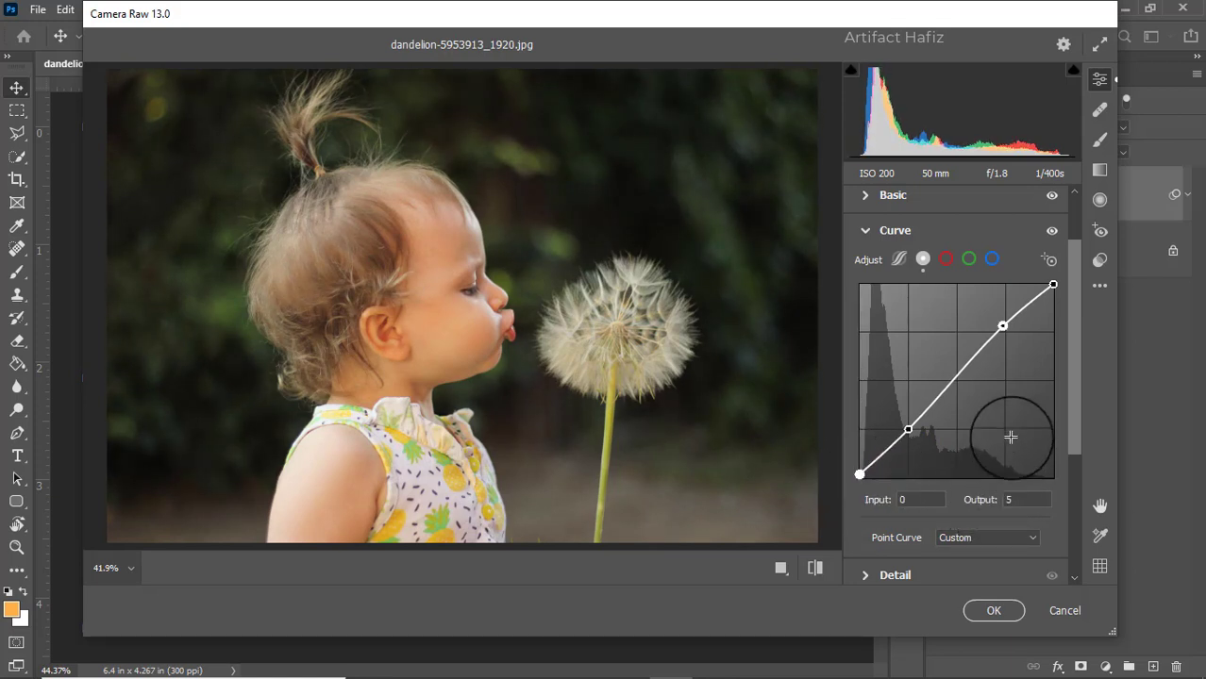
Step: In Detail, set Sharpening to 21 and Noise Reduction to 14
scroll(1014, 424, down, 3)
click(867, 444)
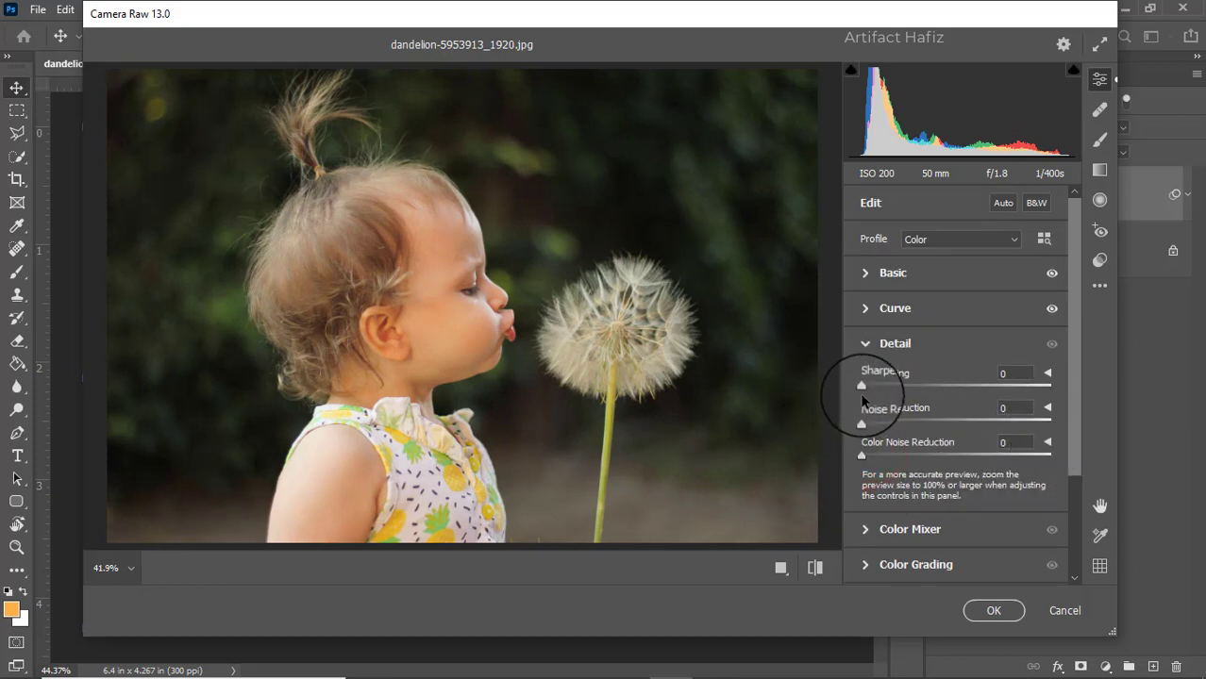
mouse_move(861, 387)
mouse_down()
mouse_move(983, 394)
mouse_move(890, 396)
mouse_move(898, 425)
mouse_up()
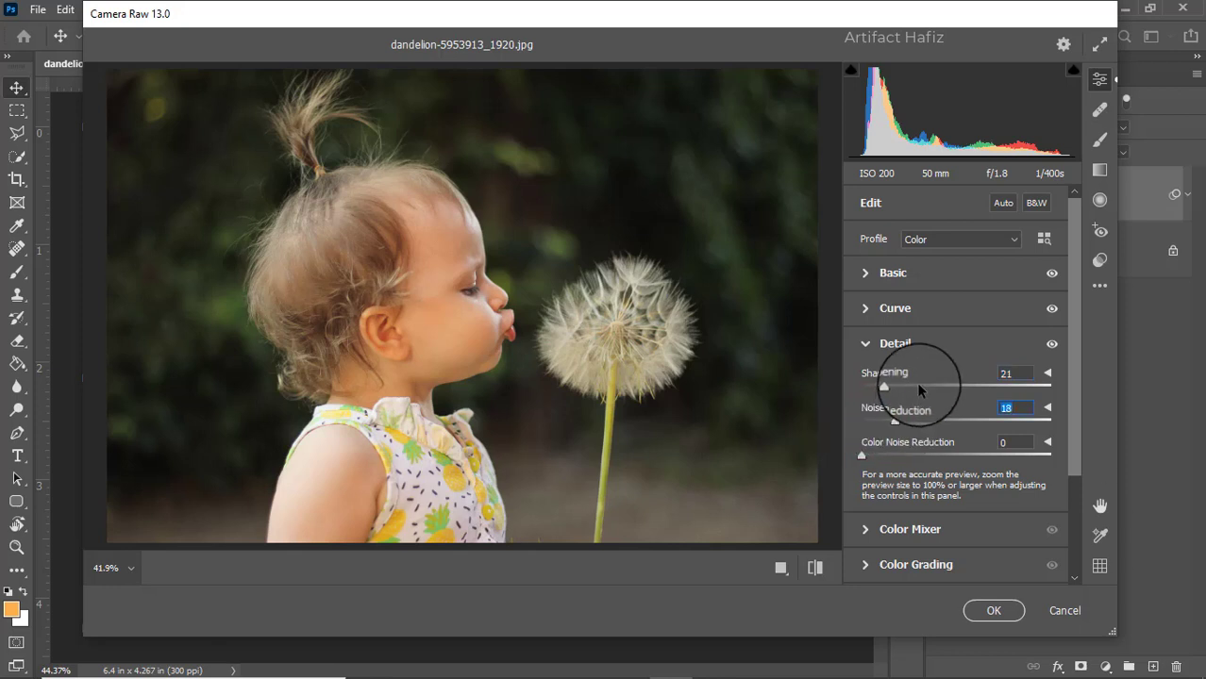
drag(895, 422, 887, 424)
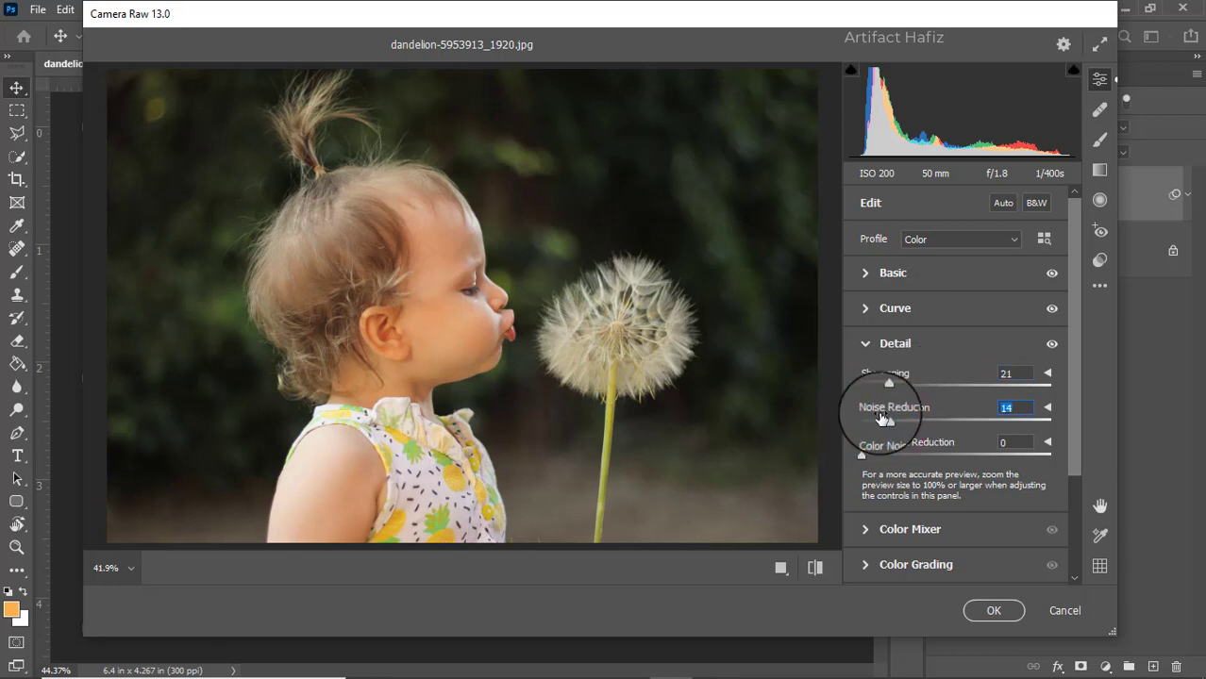
scroll(947, 382, down, 3)
Step: Boost the red saturation in Camera Raw's Color Mixer
click(867, 390)
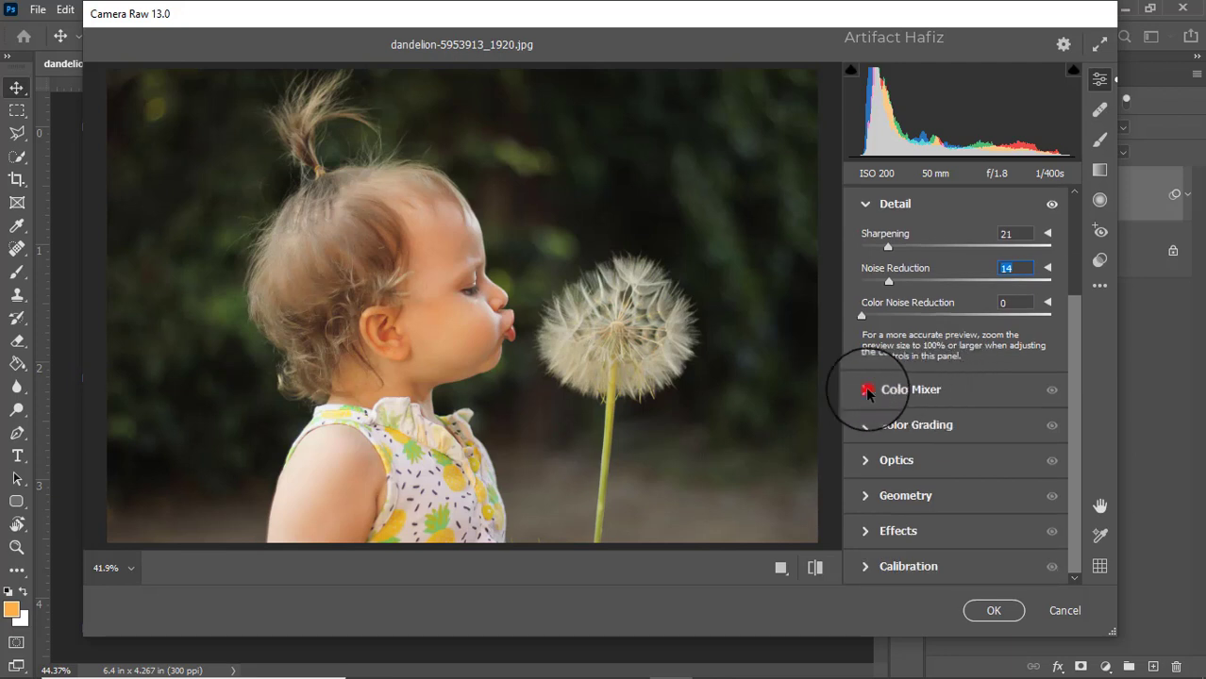
click(929, 297)
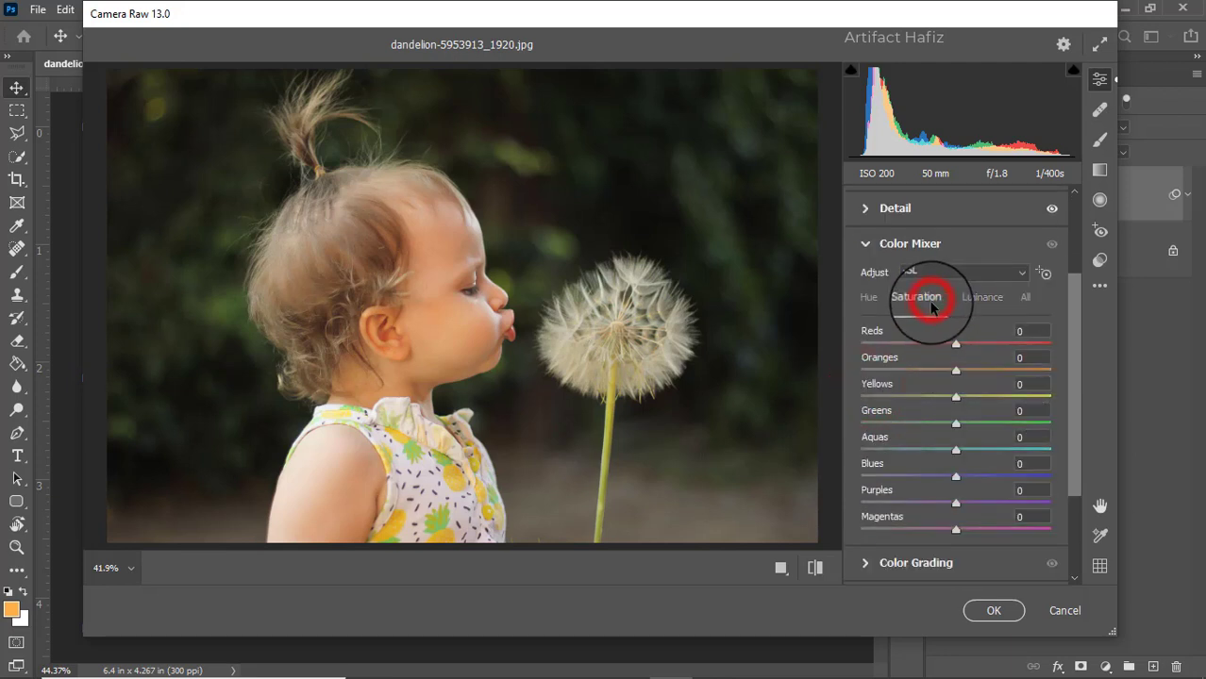
mouse_move(957, 345)
mouse_down()
mouse_move(980, 346)
mouse_move(983, 371)
mouse_move(954, 397)
mouse_move(868, 422)
mouse_move(939, 439)
mouse_move(918, 477)
mouse_move(918, 450)
mouse_up()
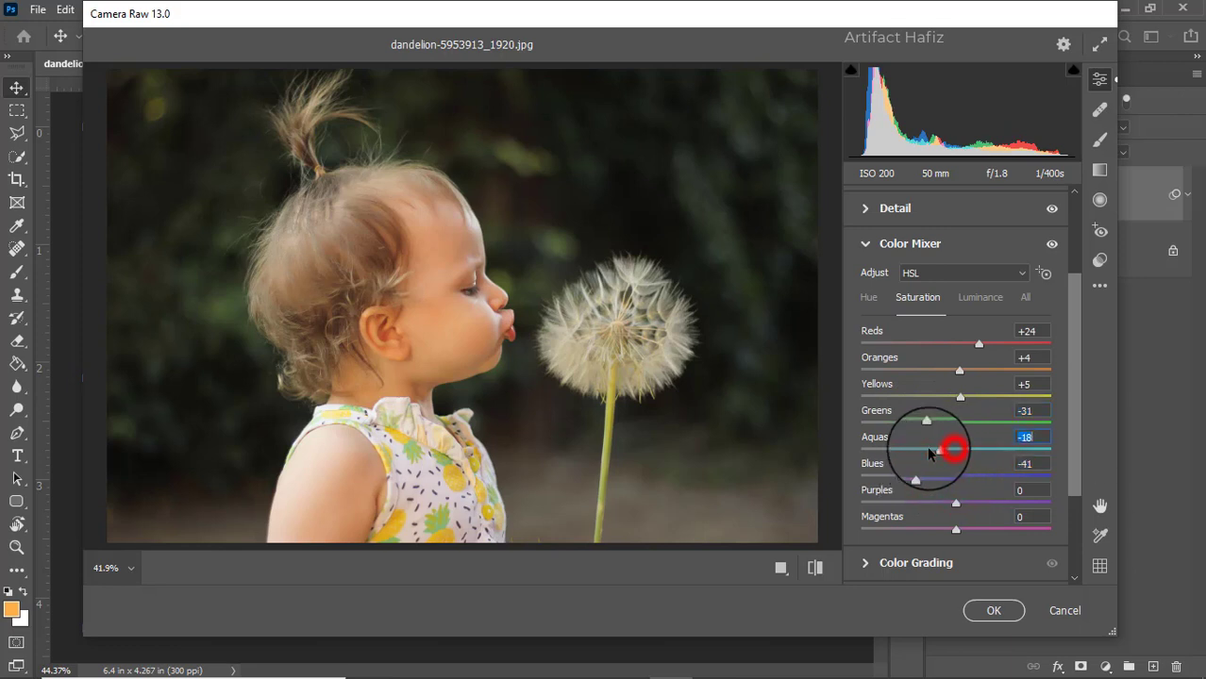
Step: Set Color Mixer luminance to Reds +4, Oranges +4, Yellows +6, Greens -32
click(970, 300)
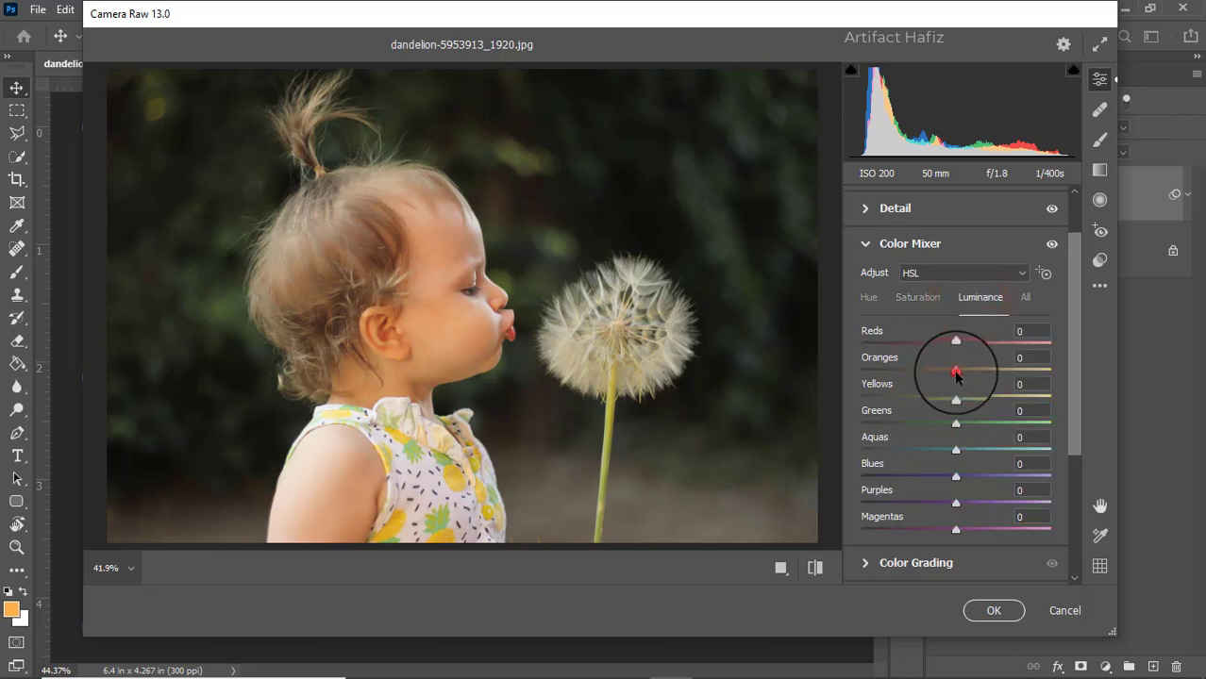
drag(955, 372, 968, 373)
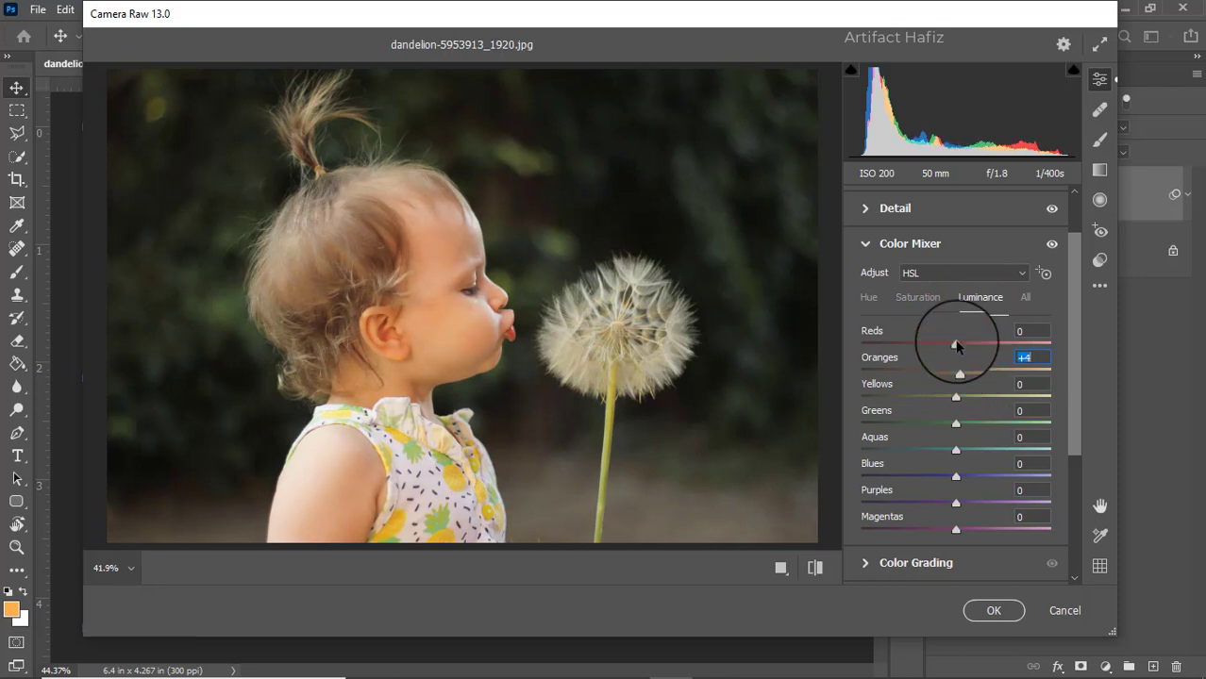
drag(971, 345, 960, 347)
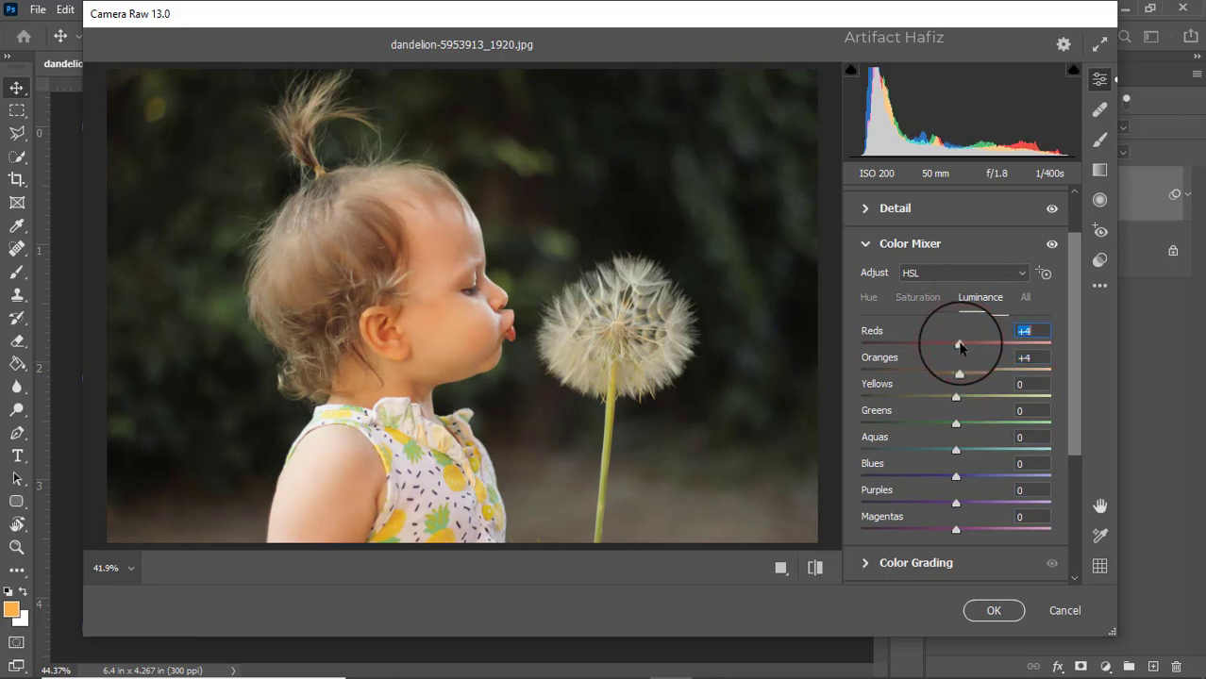
mouse_move(955, 398)
mouse_down()
mouse_move(934, 395)
mouse_move(977, 395)
mouse_up()
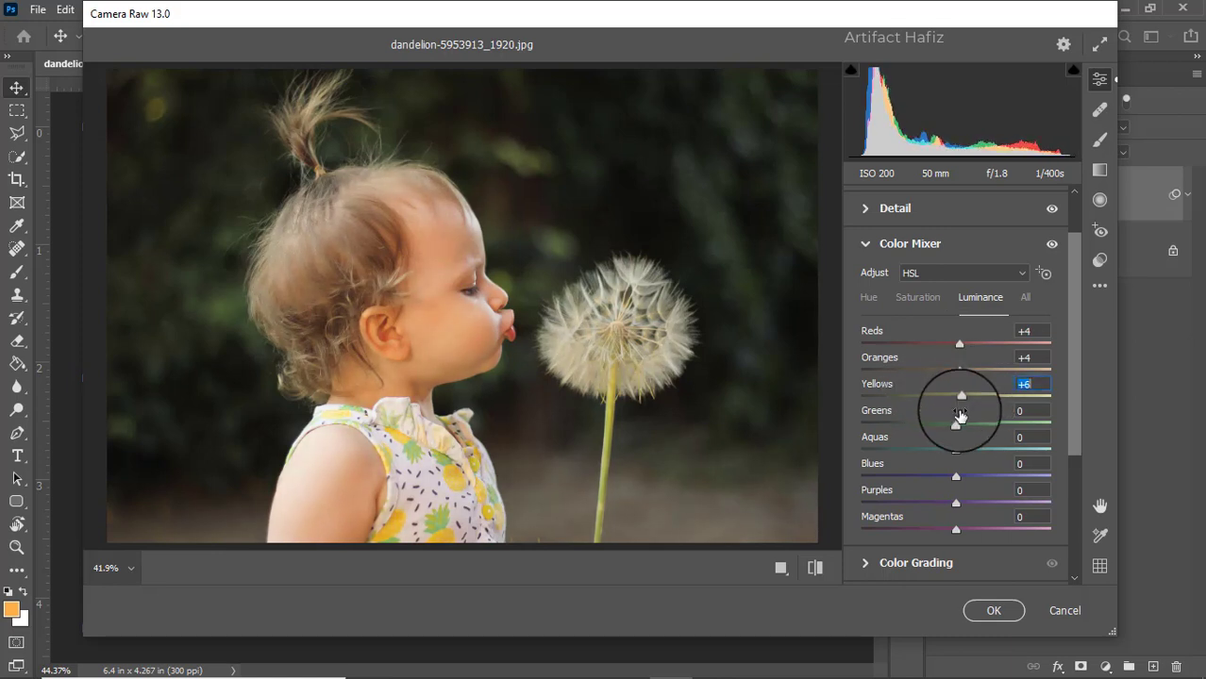
drag(891, 422, 919, 421)
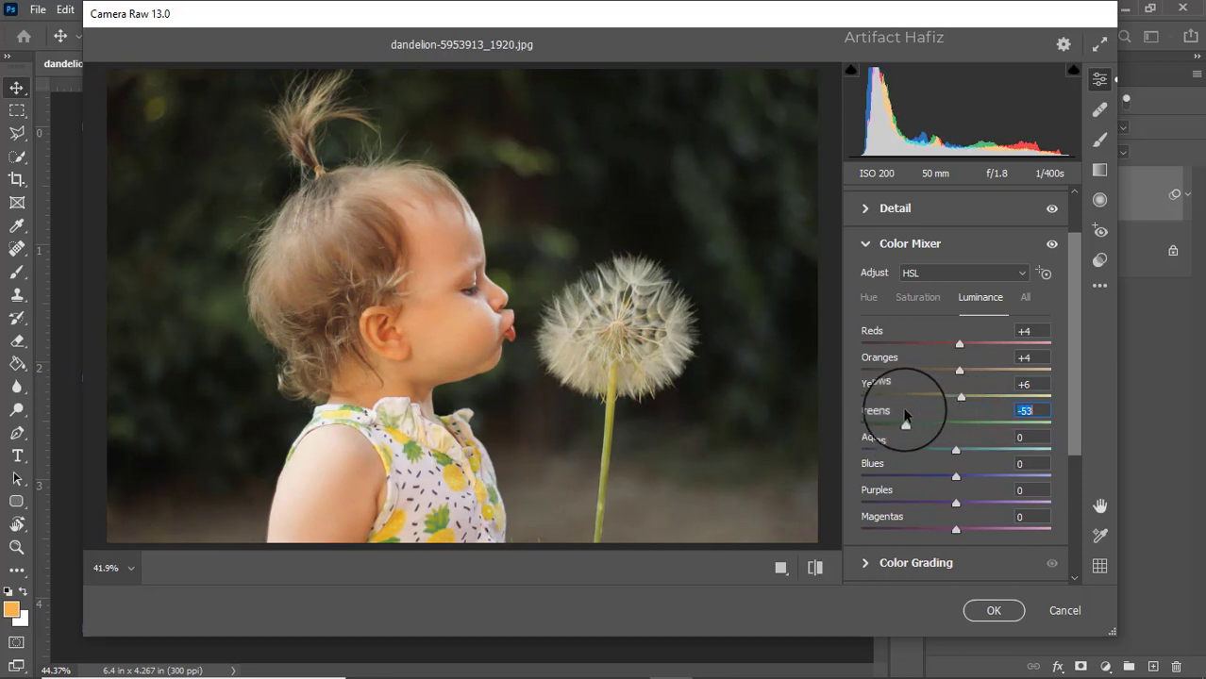
mouse_move(904, 422)
mouse_down()
mouse_move(943, 421)
mouse_move(928, 421)
mouse_up()
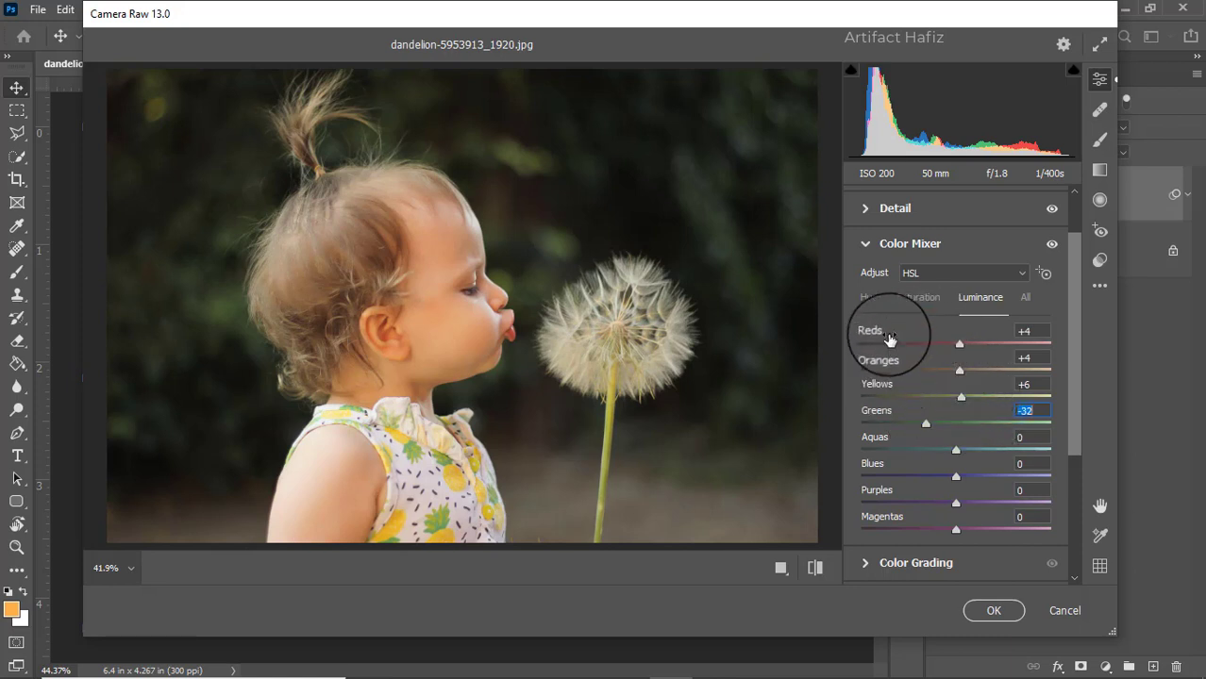
click(869, 296)
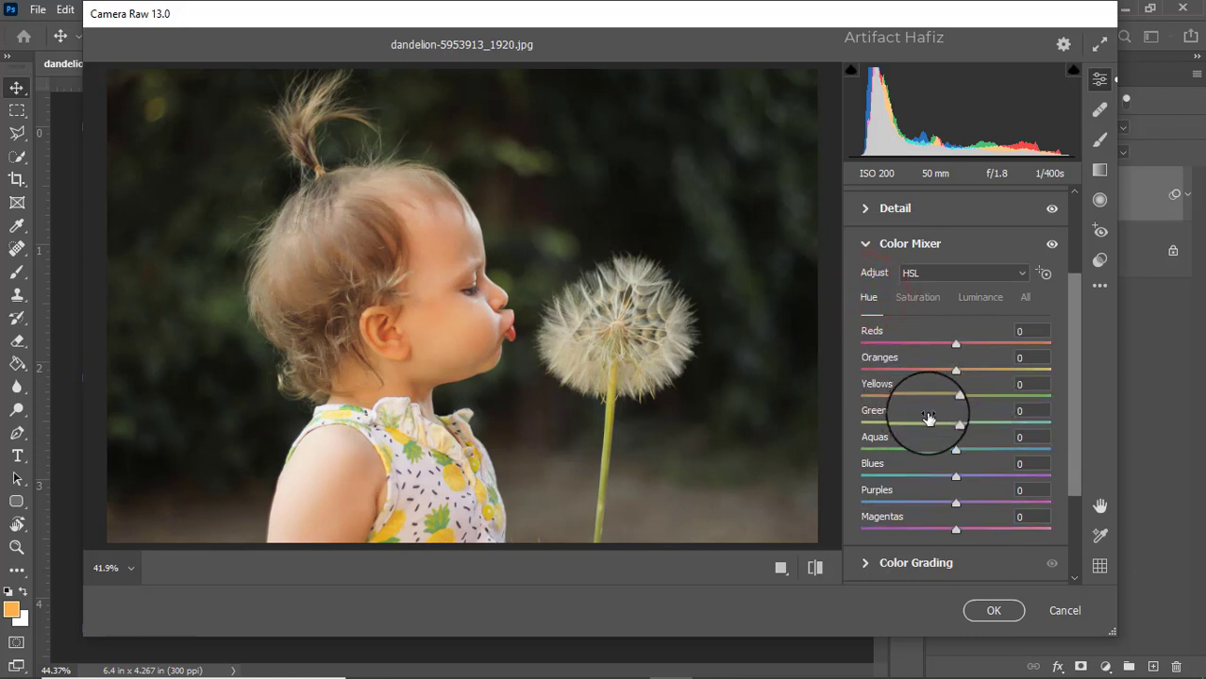
scroll(930, 415, down, 2)
scroll(932, 408, down, 1)
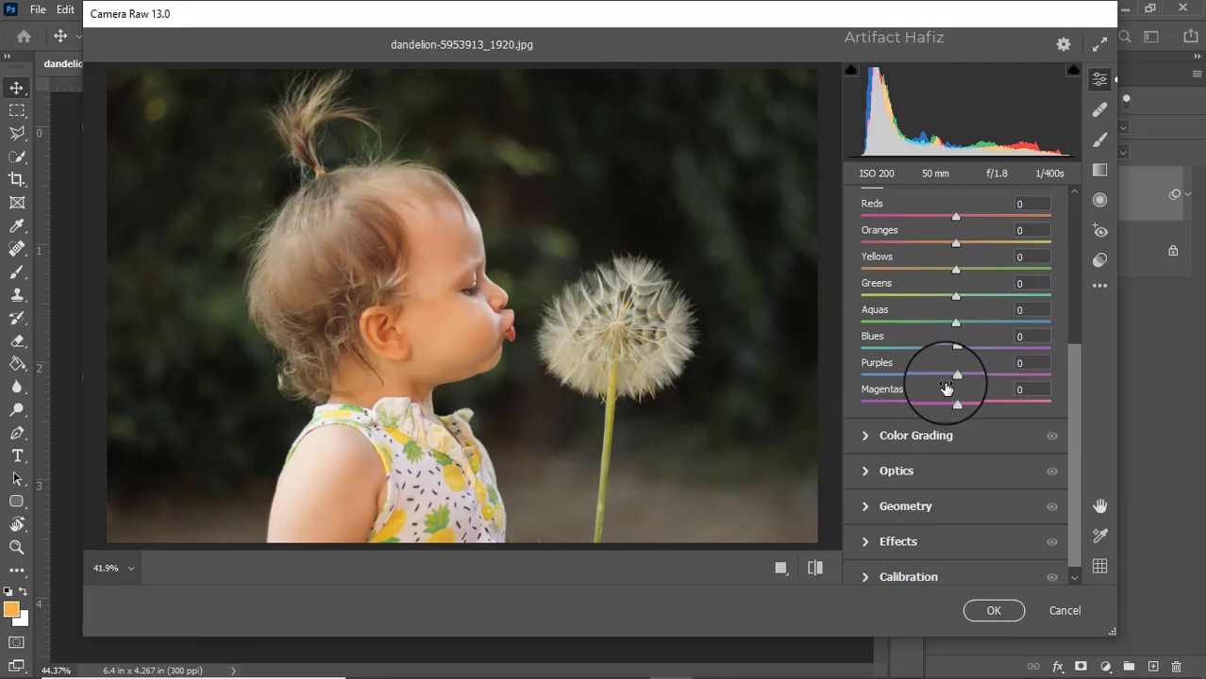
scroll(934, 401, down, 1)
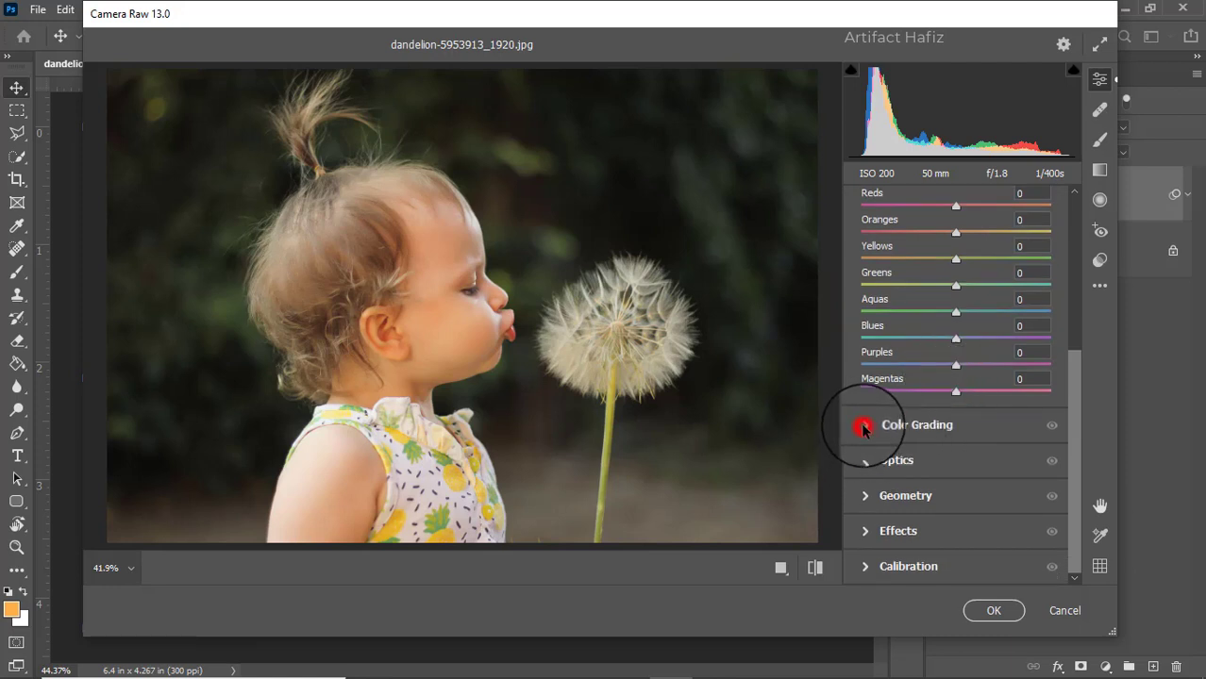
Step: In Color Grading, tint the highlights warm orange and the shadows teal-green
click(864, 427)
mouse_move(1014, 464)
mouse_down()
mouse_move(1037, 408)
mouse_move(1030, 476)
mouse_move(1016, 466)
mouse_move(892, 472)
mouse_move(871, 510)
mouse_up()
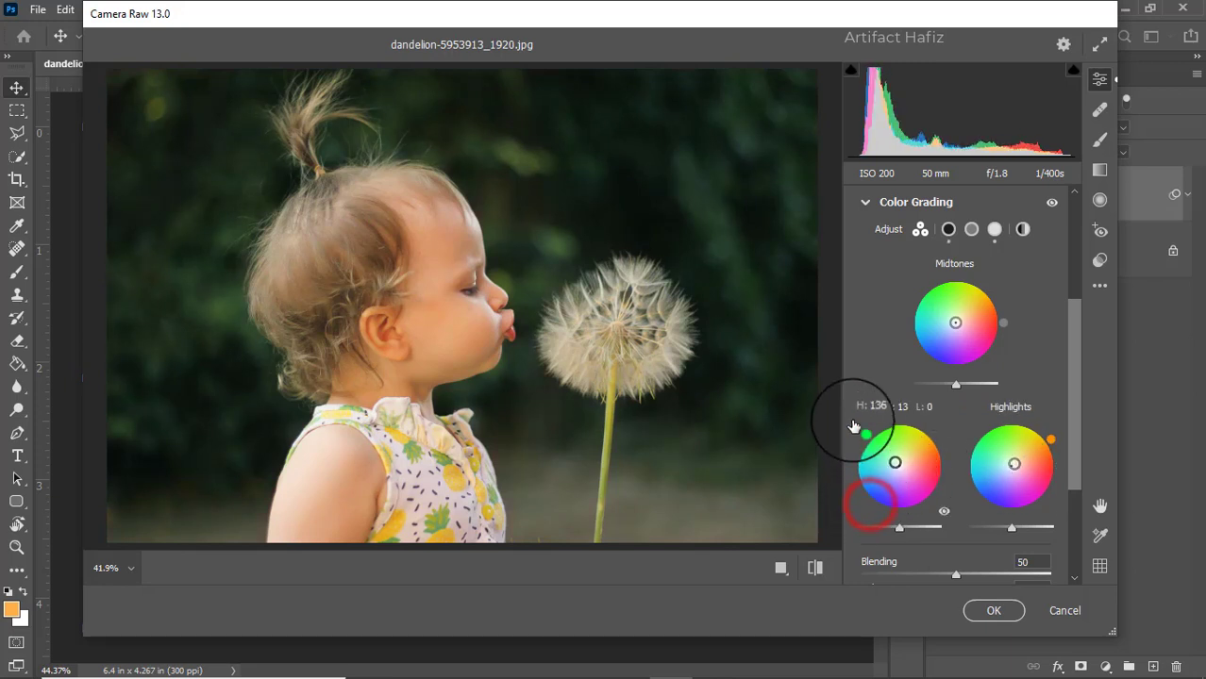
drag(870, 509, 835, 462)
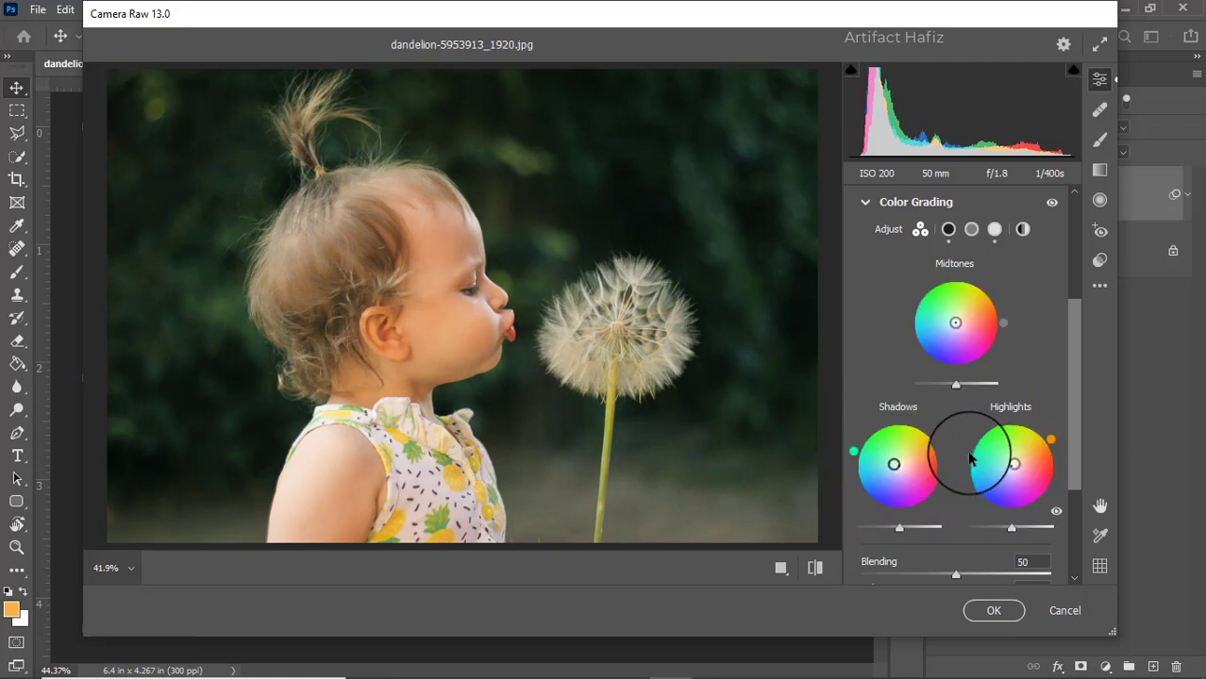
scroll(972, 457, down, 3)
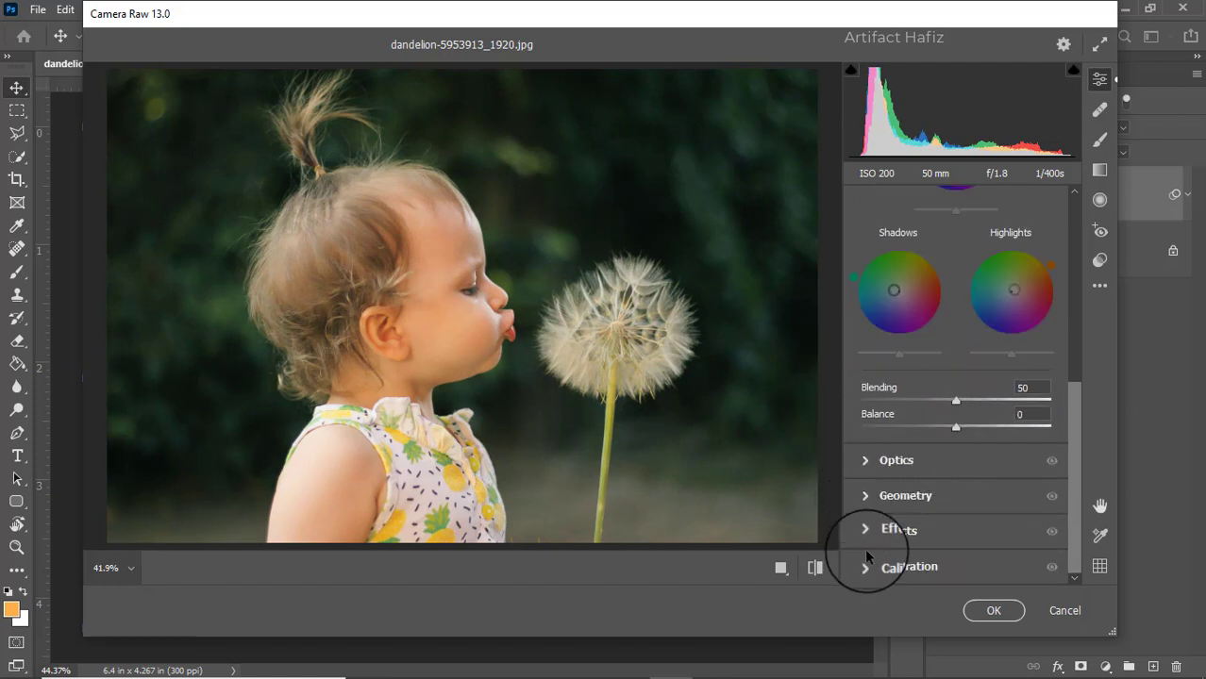
Step: Set Calibration saturations to Red -4 and Blue +7, then apply the Camera Raw filter
click(865, 569)
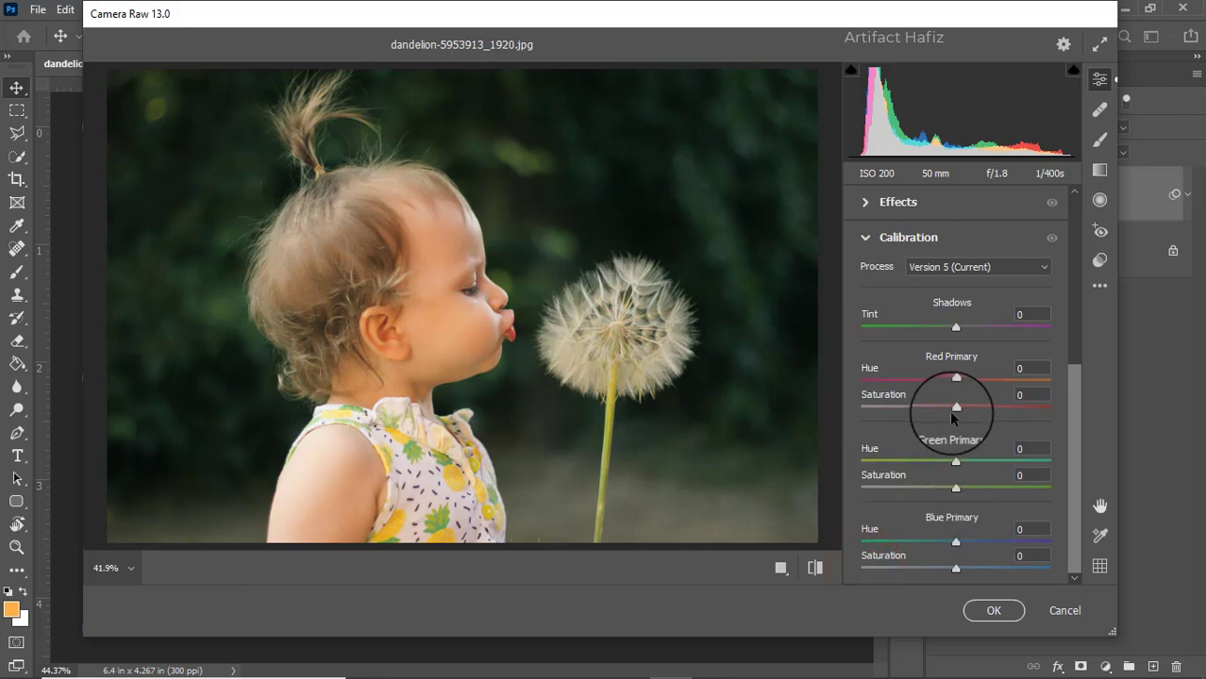
click(953, 405)
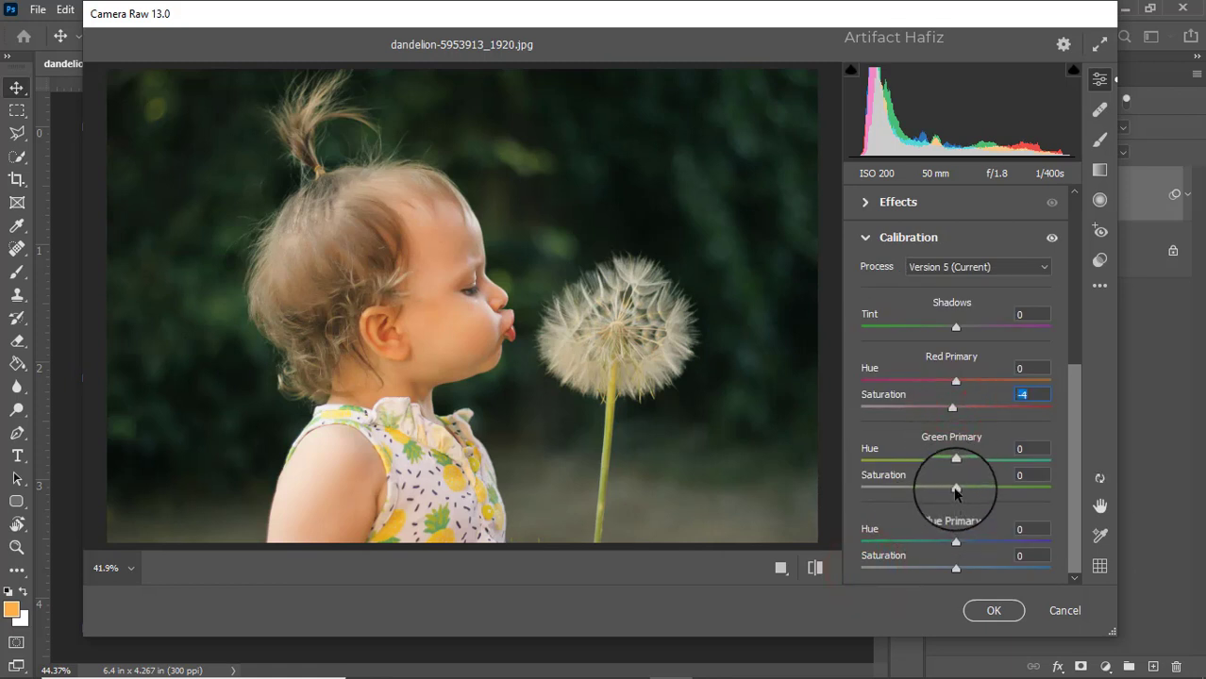
drag(955, 567, 963, 569)
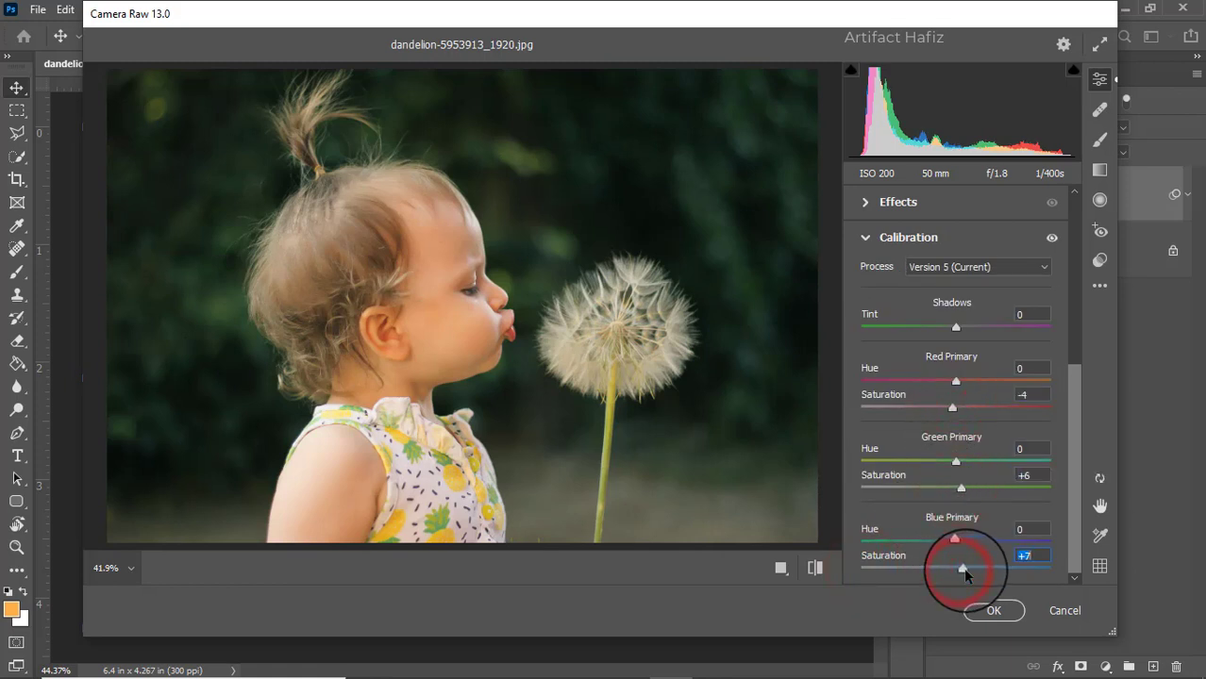
click(992, 612)
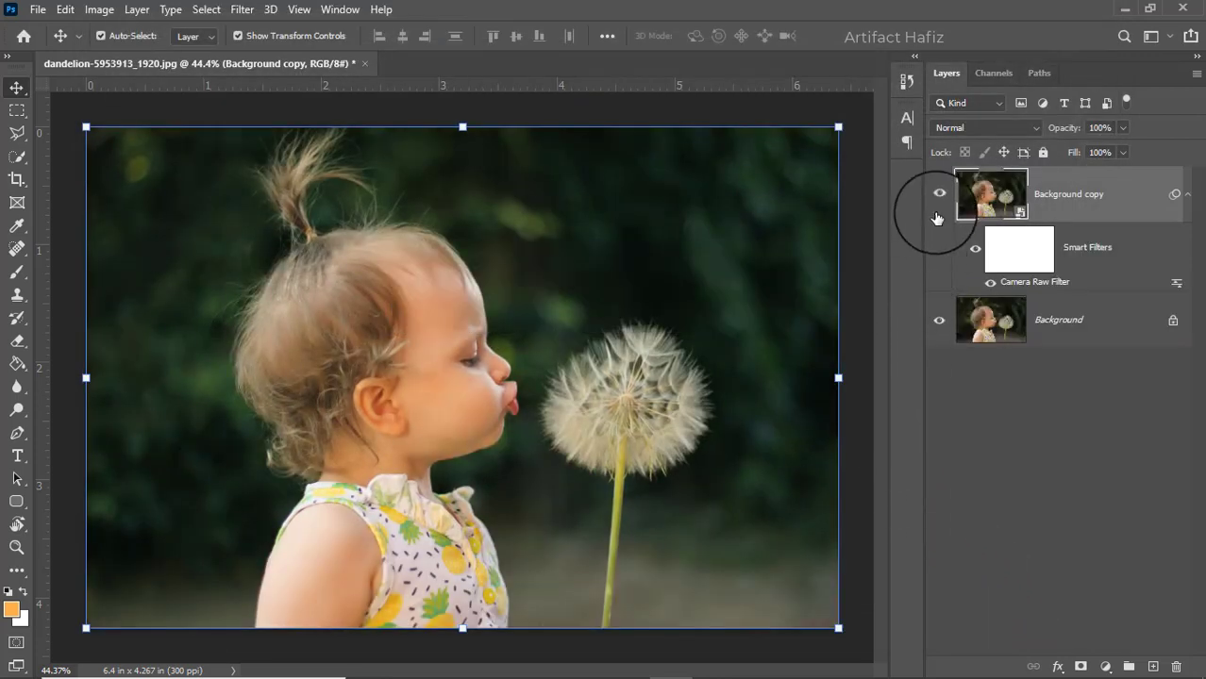
Step: Add a new empty Layer 1 and choose the Soft Round brush
click(937, 196)
click(937, 195)
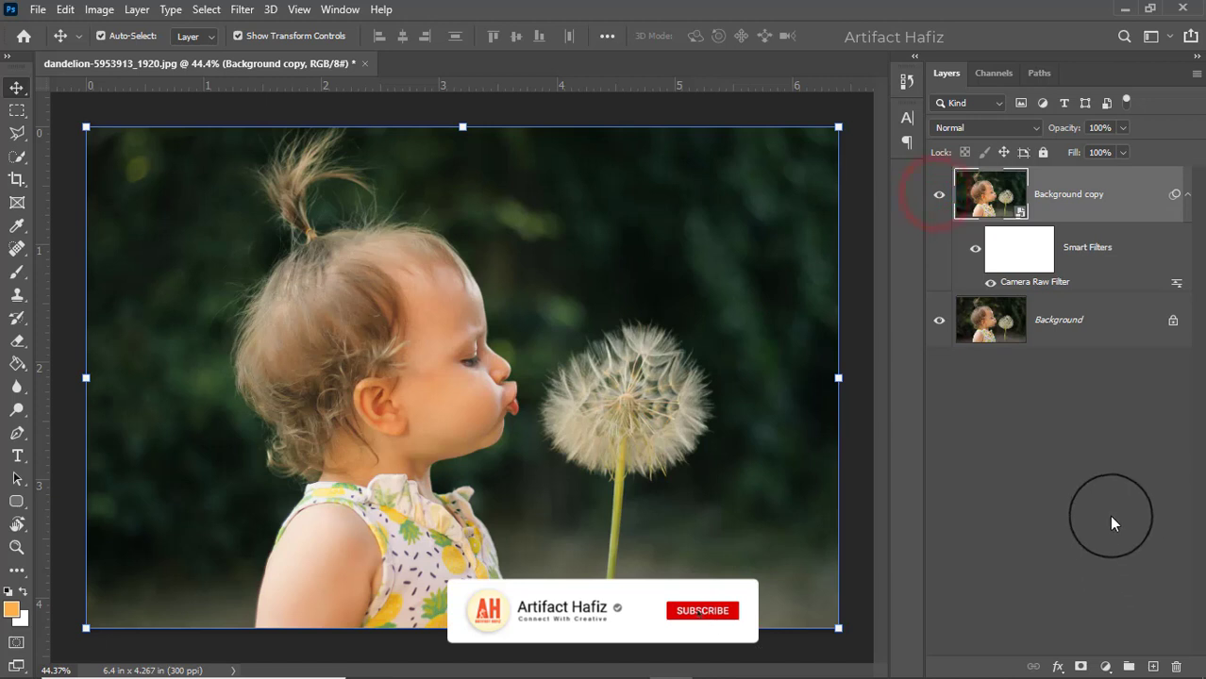
click(1151, 664)
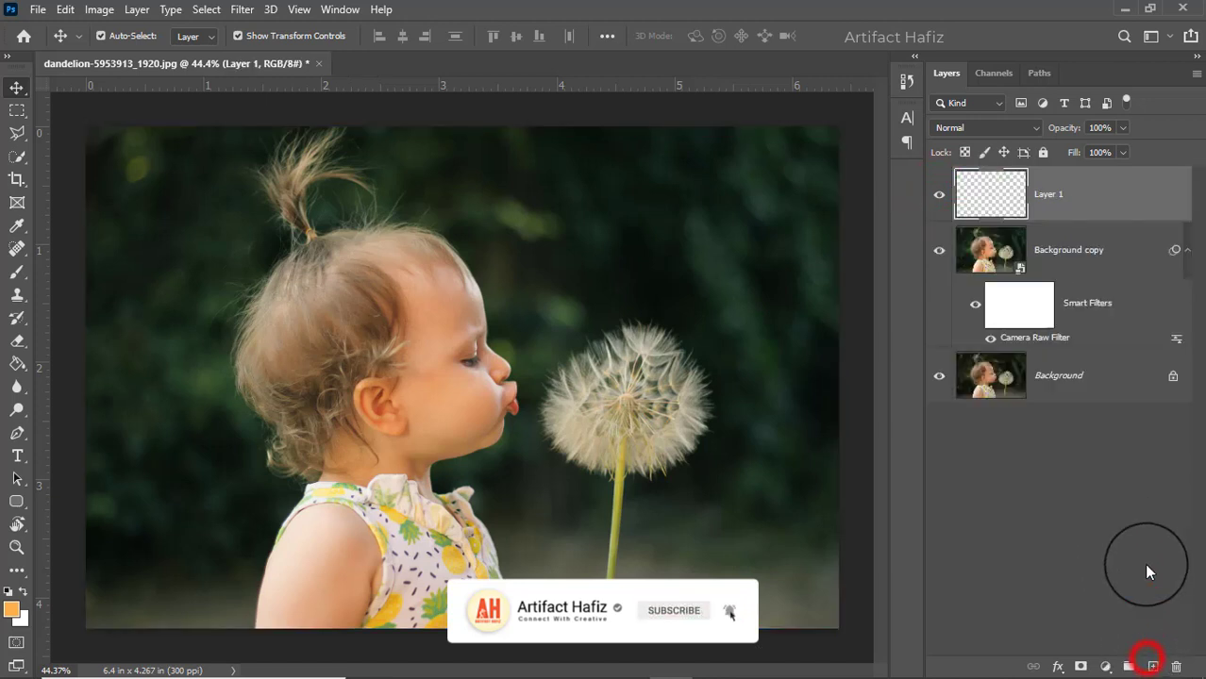
click(26, 272)
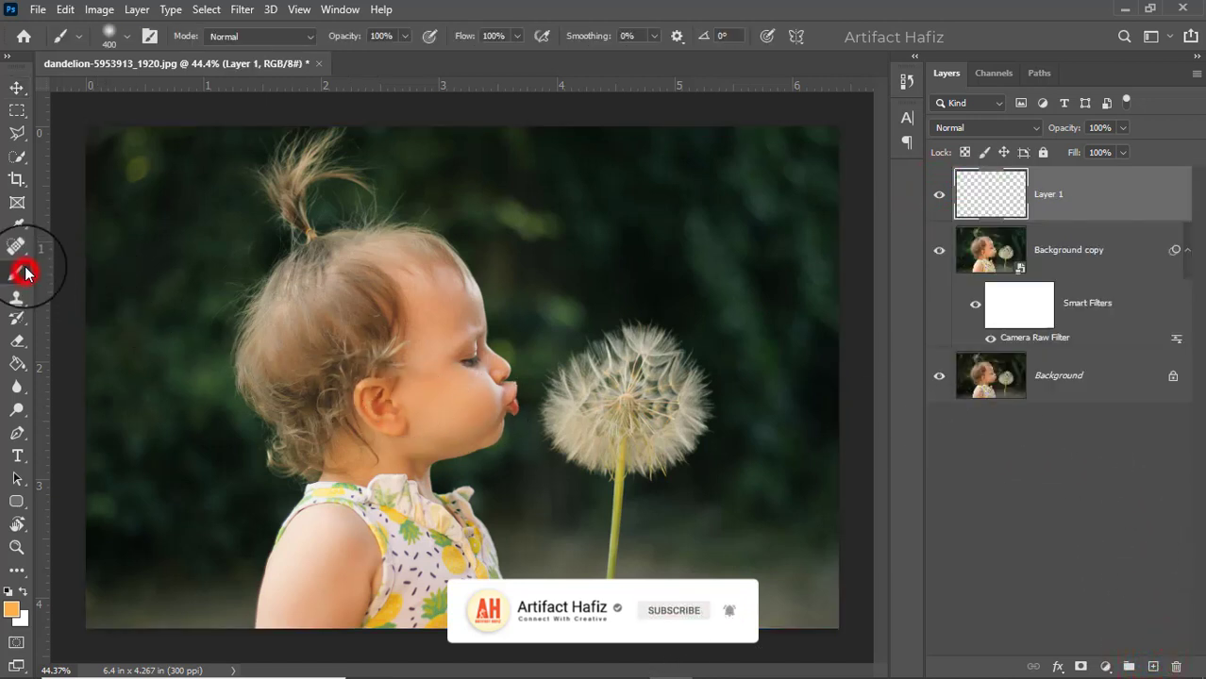
click(127, 35)
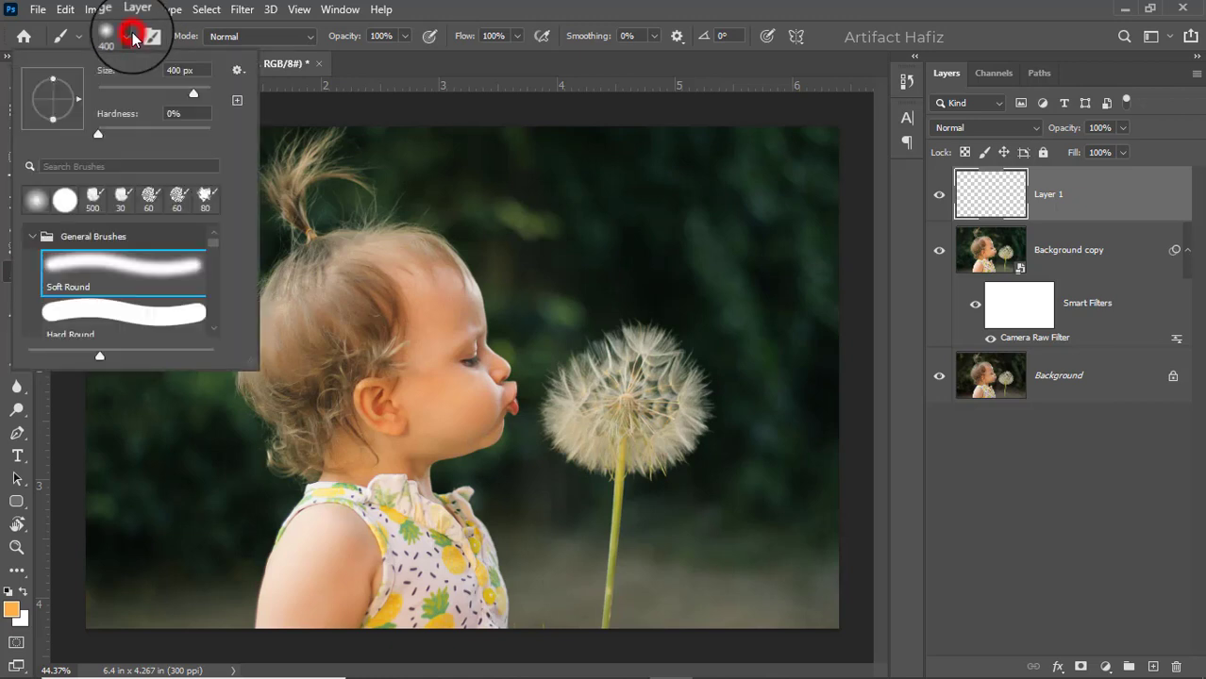
click(108, 269)
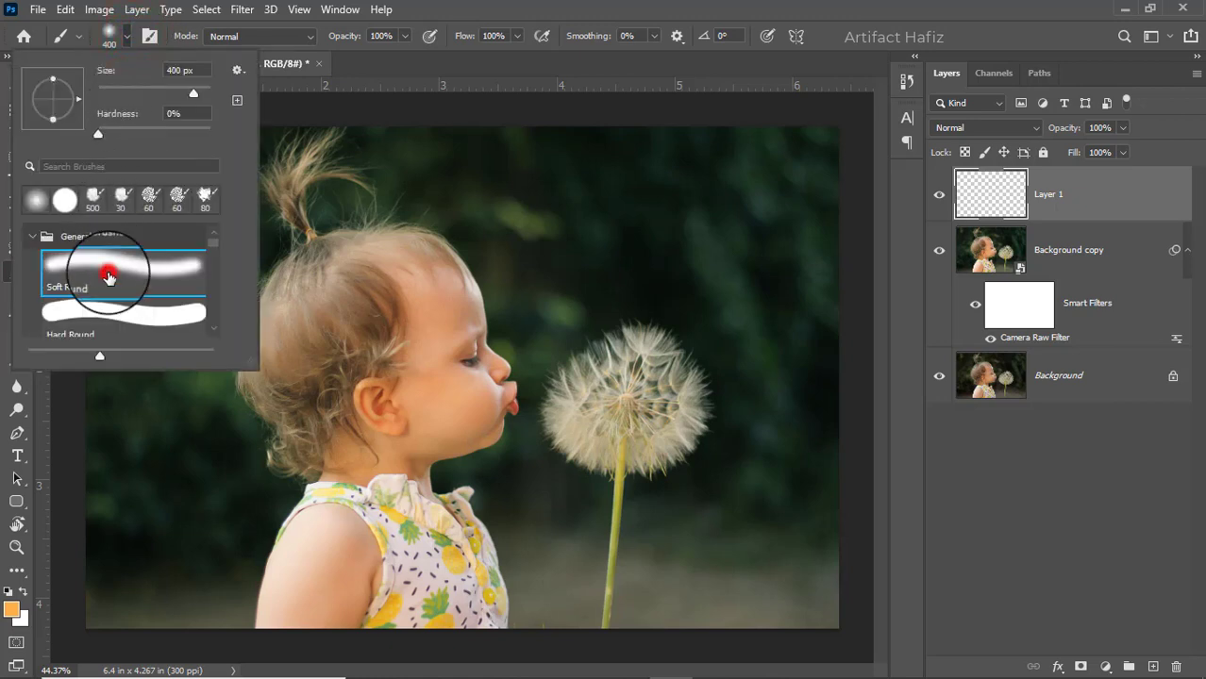
Step: Paint a soft orange #ffab45 dab on the toddler's cheek
click(403, 36)
click(518, 36)
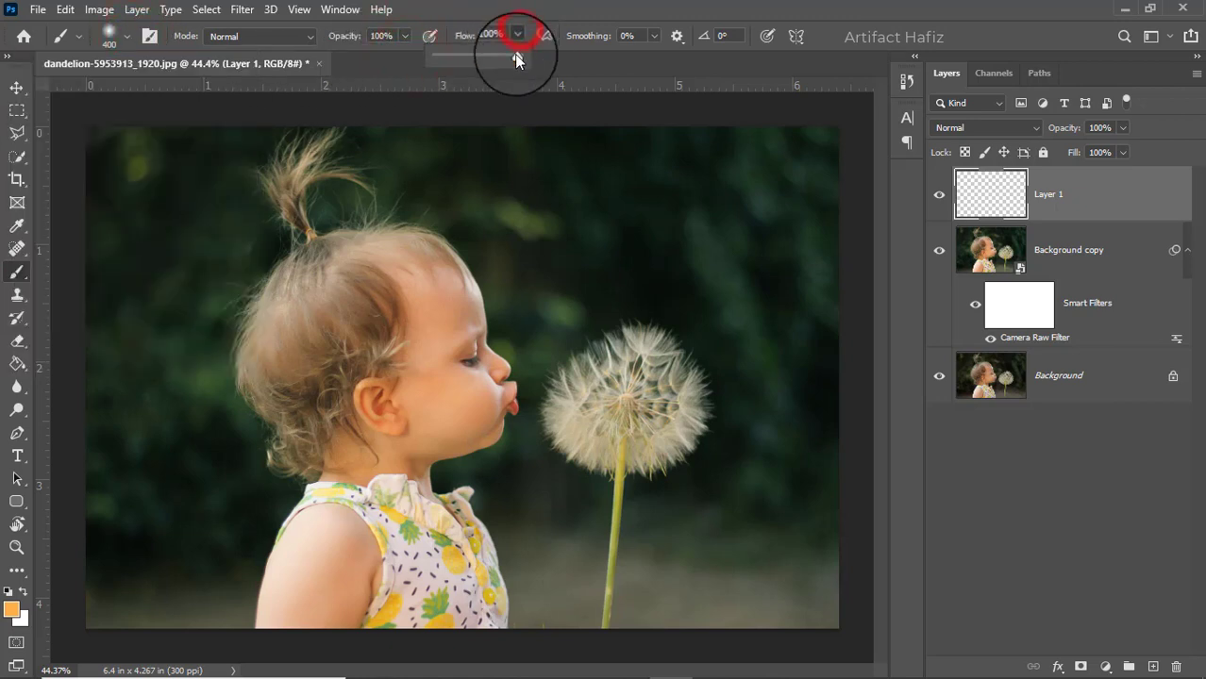
click(11, 611)
click(740, 199)
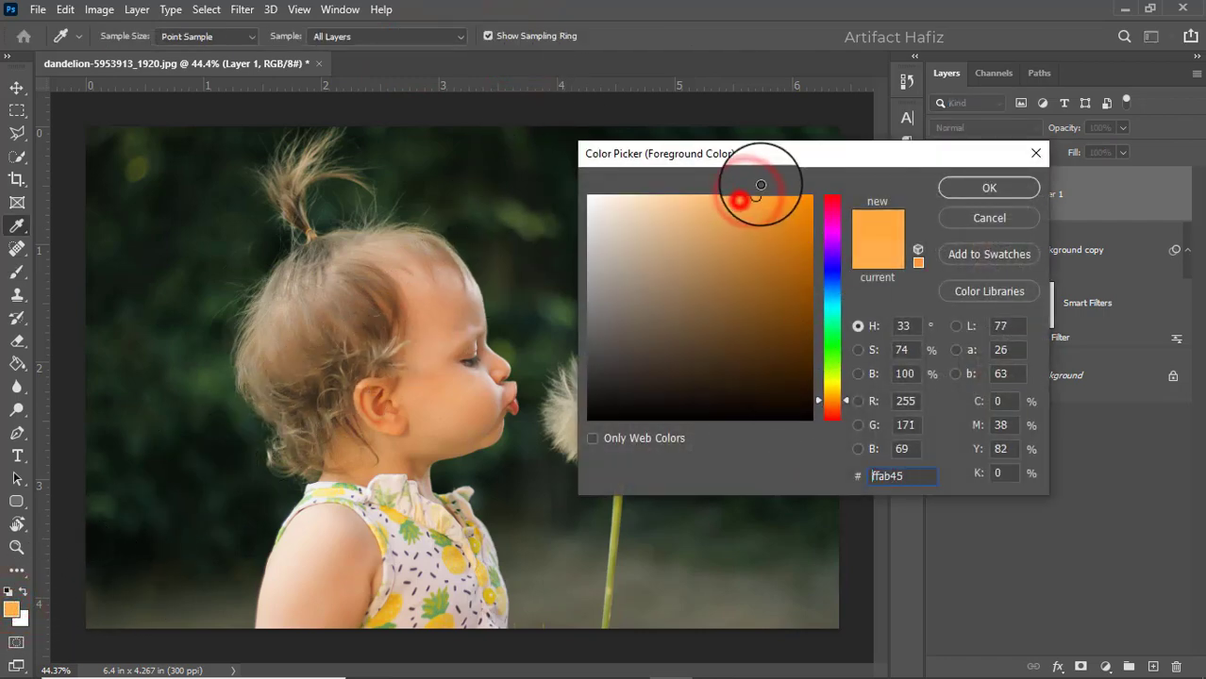
click(962, 188)
key(b)
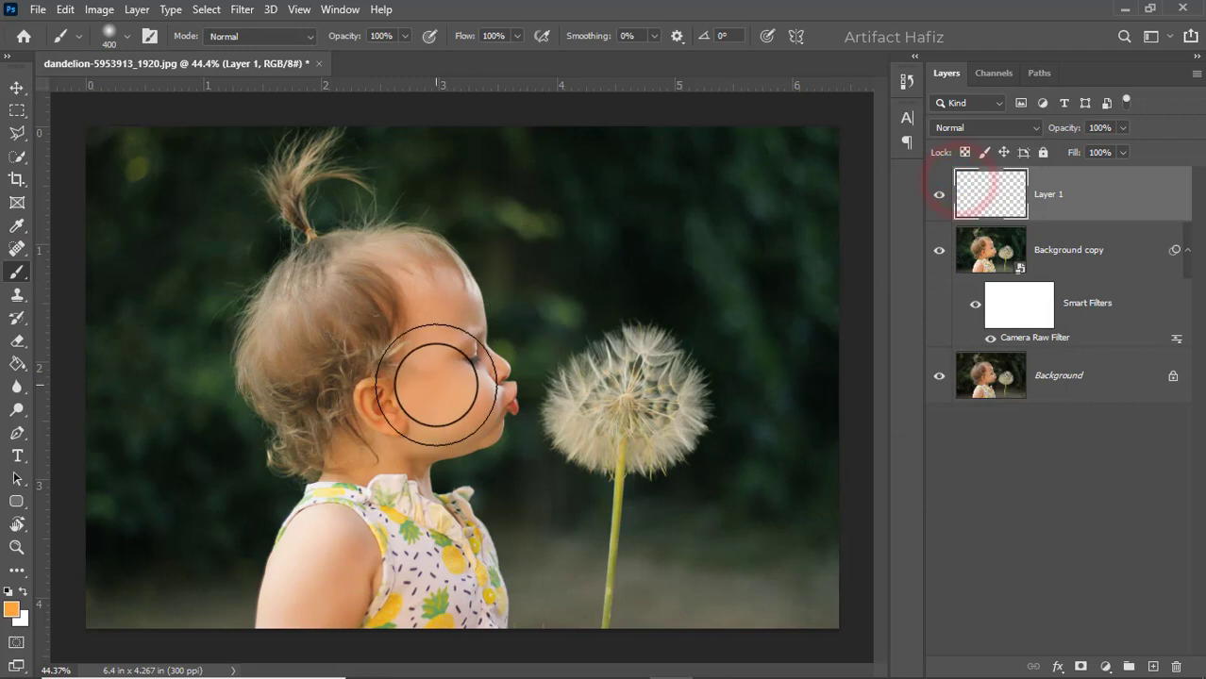
click(460, 380)
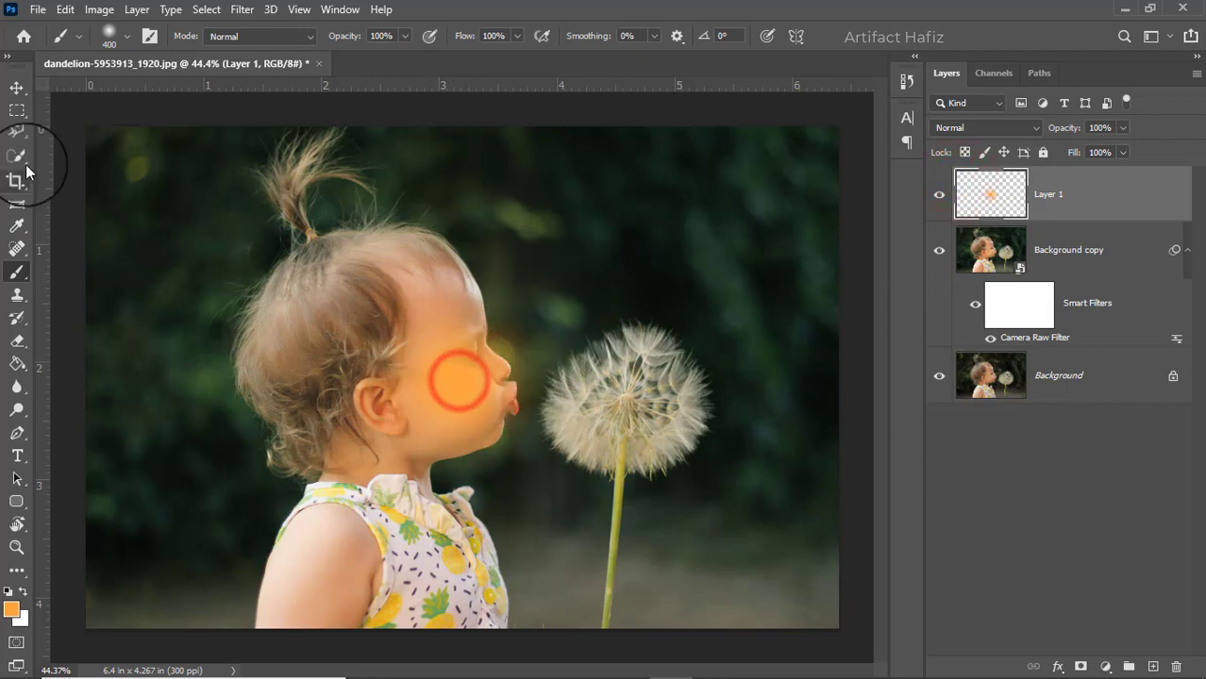
click(16, 87)
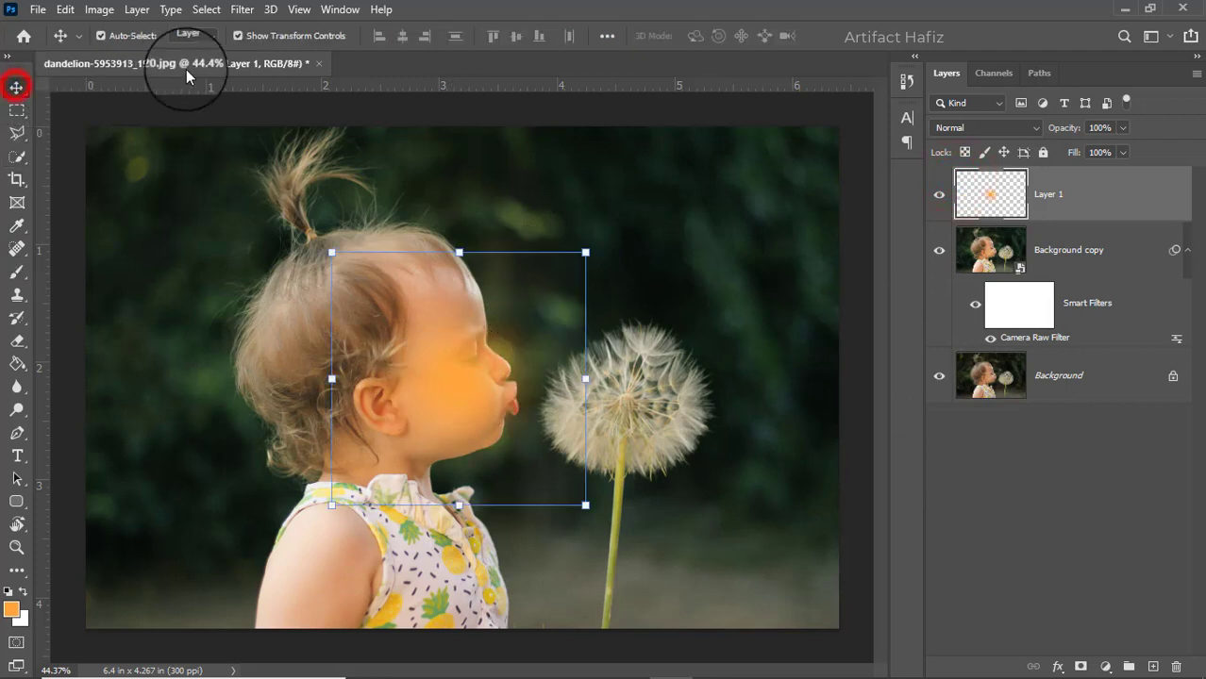
Step: Enlarge the orange glow and set Layer 1 to Screen blending
click(237, 36)
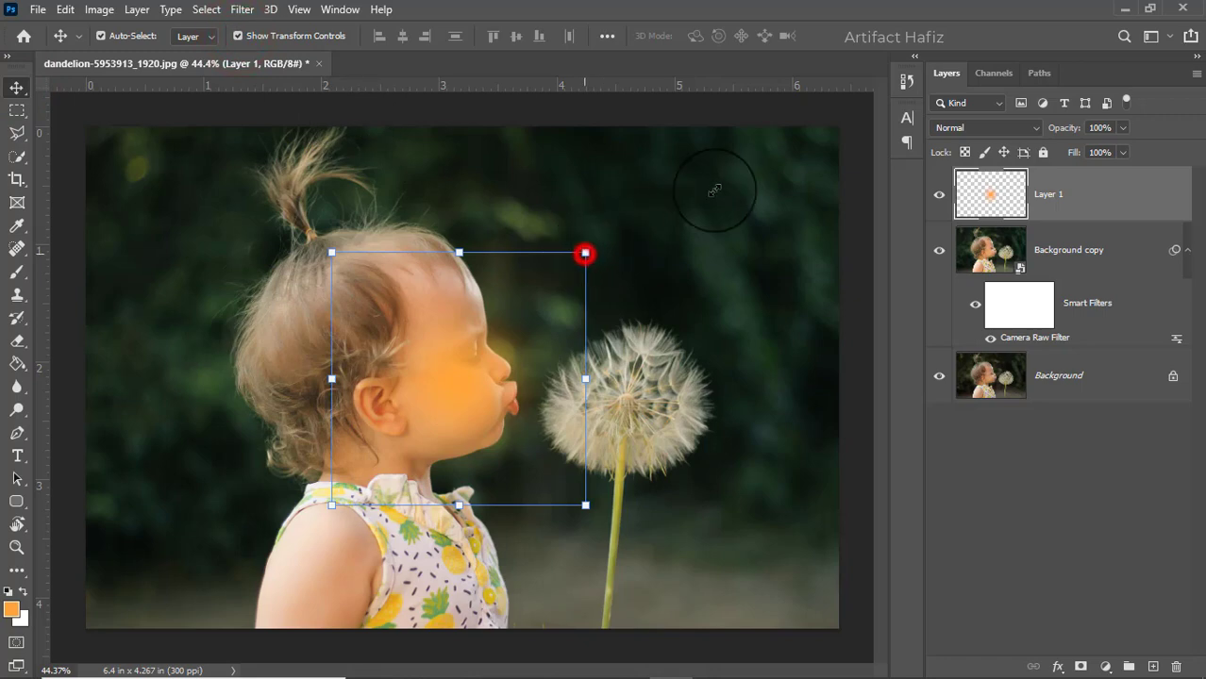
drag(585, 252, 742, 96)
click(875, 35)
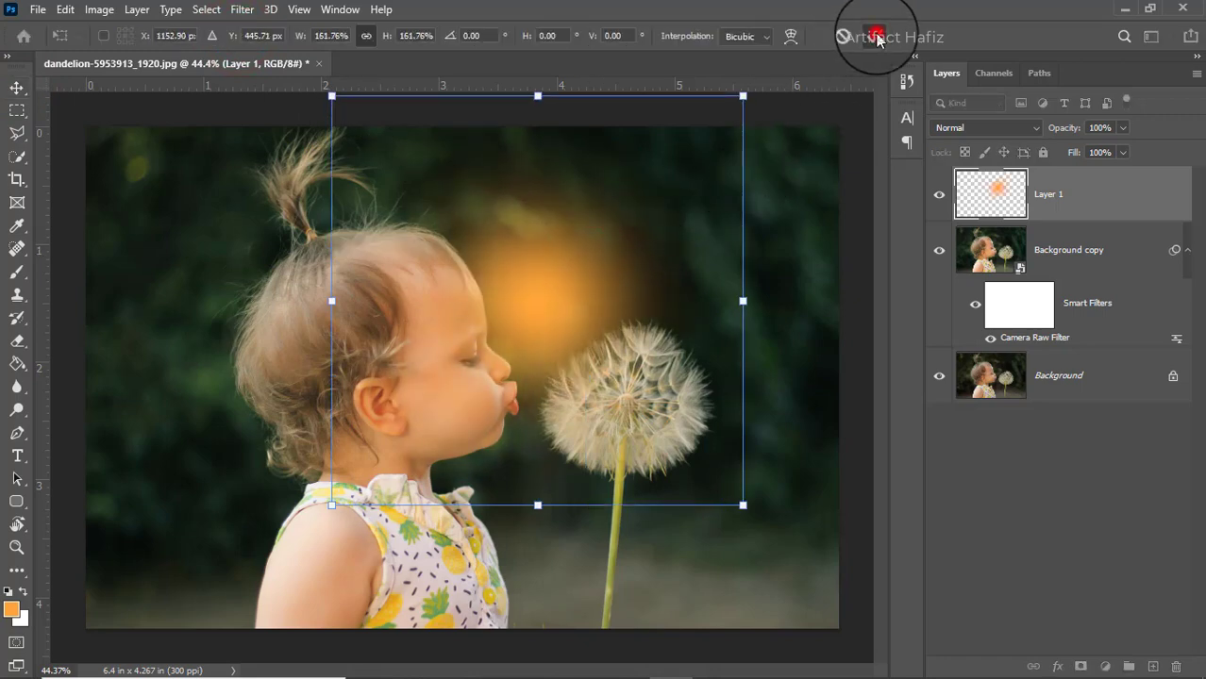
click(959, 128)
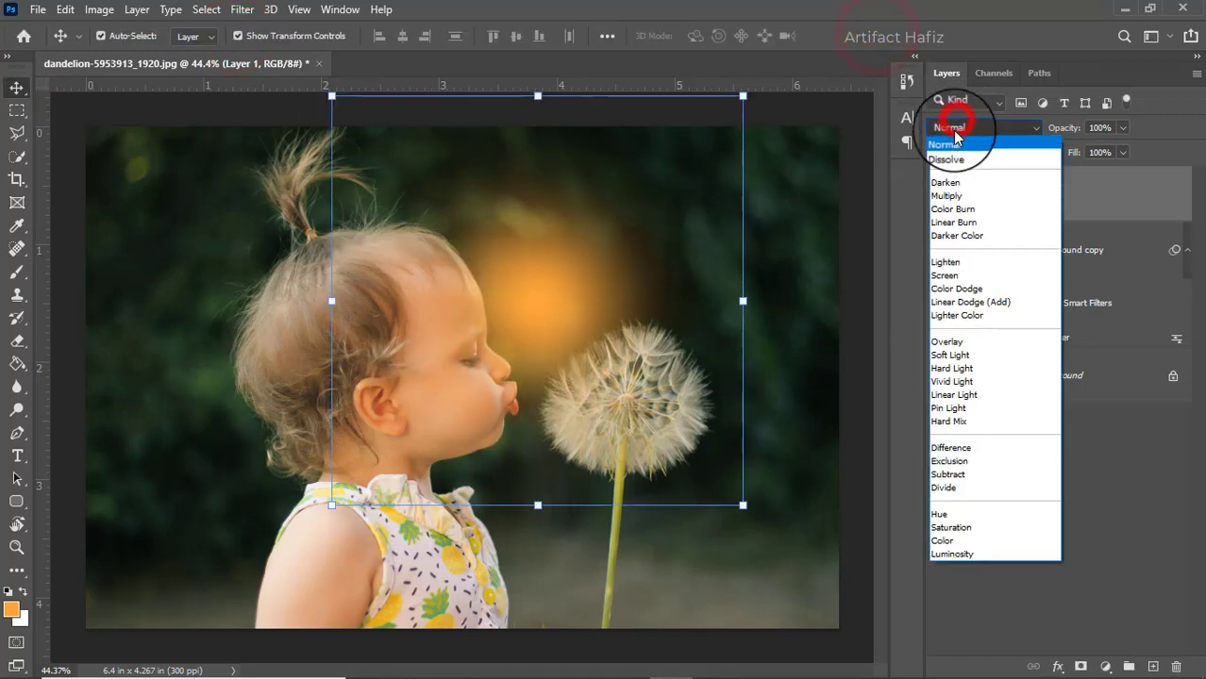
click(950, 275)
Step: Scale and move the glow into a top-right haze at 82% opacity
drag(525, 283, 763, 104)
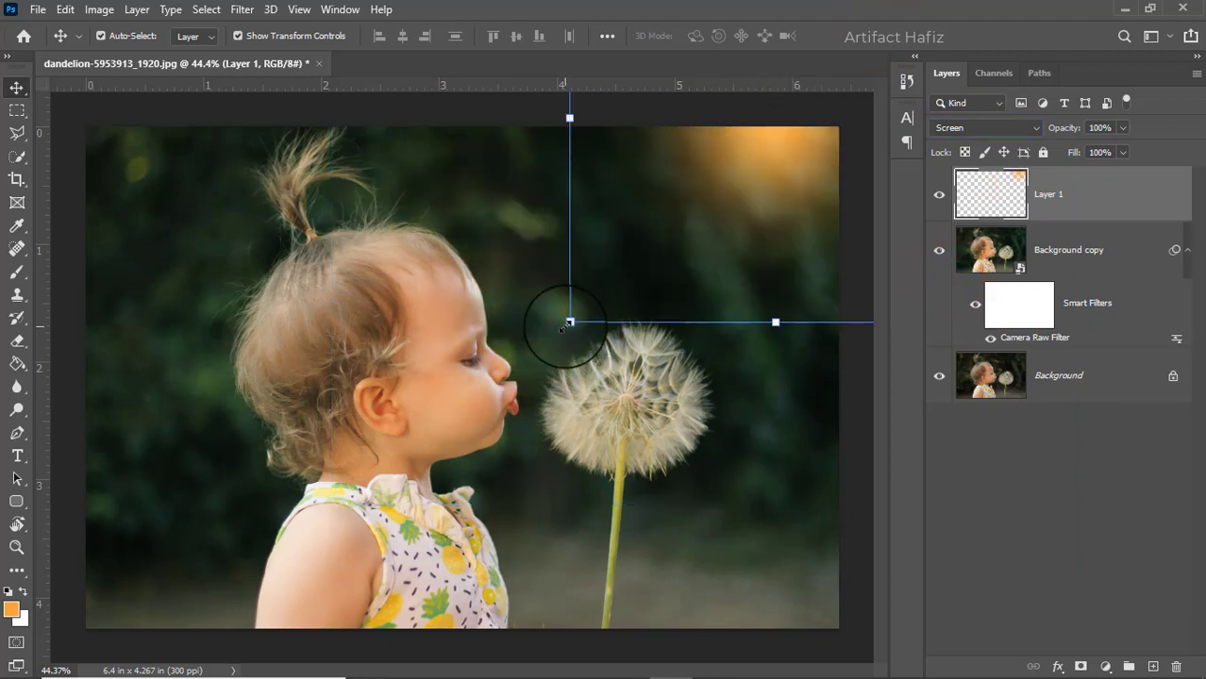
drag(564, 326, 161, 578)
drag(548, 274, 668, 175)
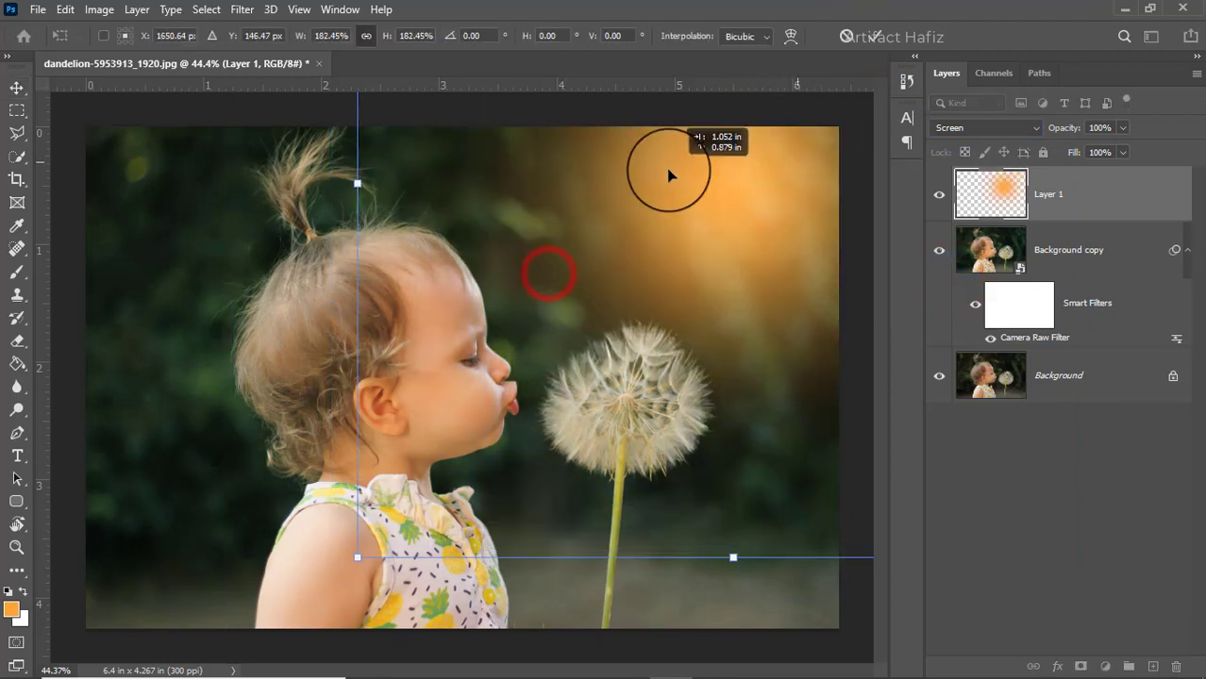
drag(355, 182, 141, 238)
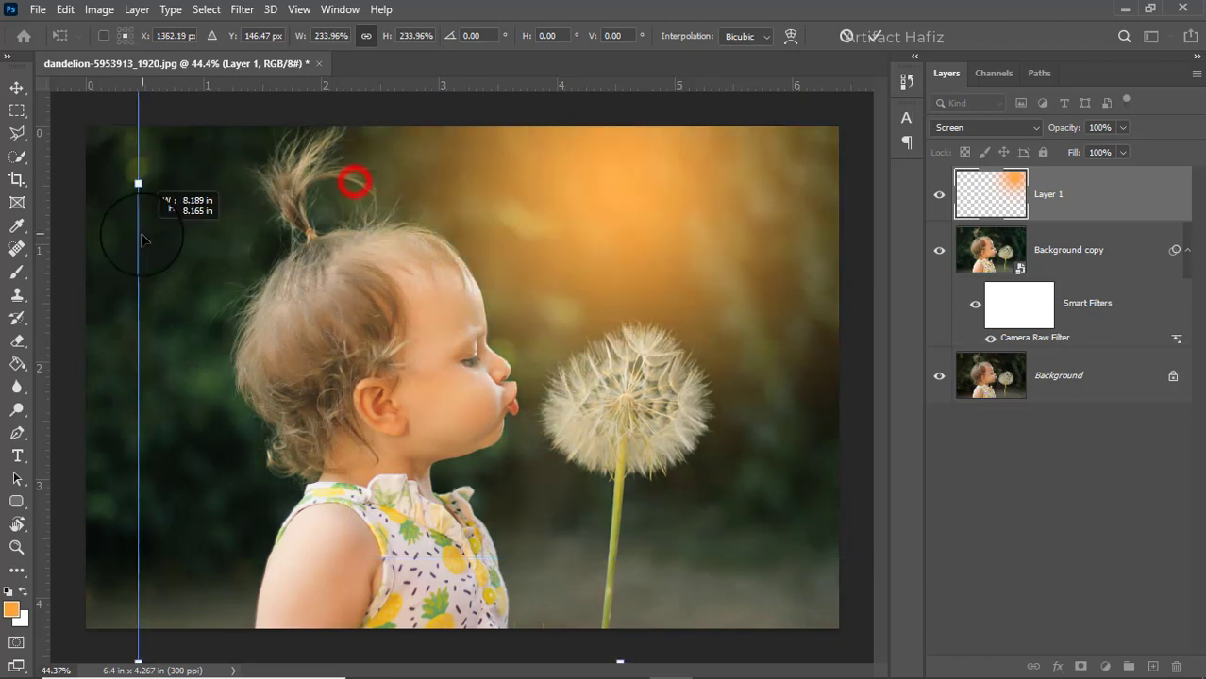
drag(283, 262, 332, 230)
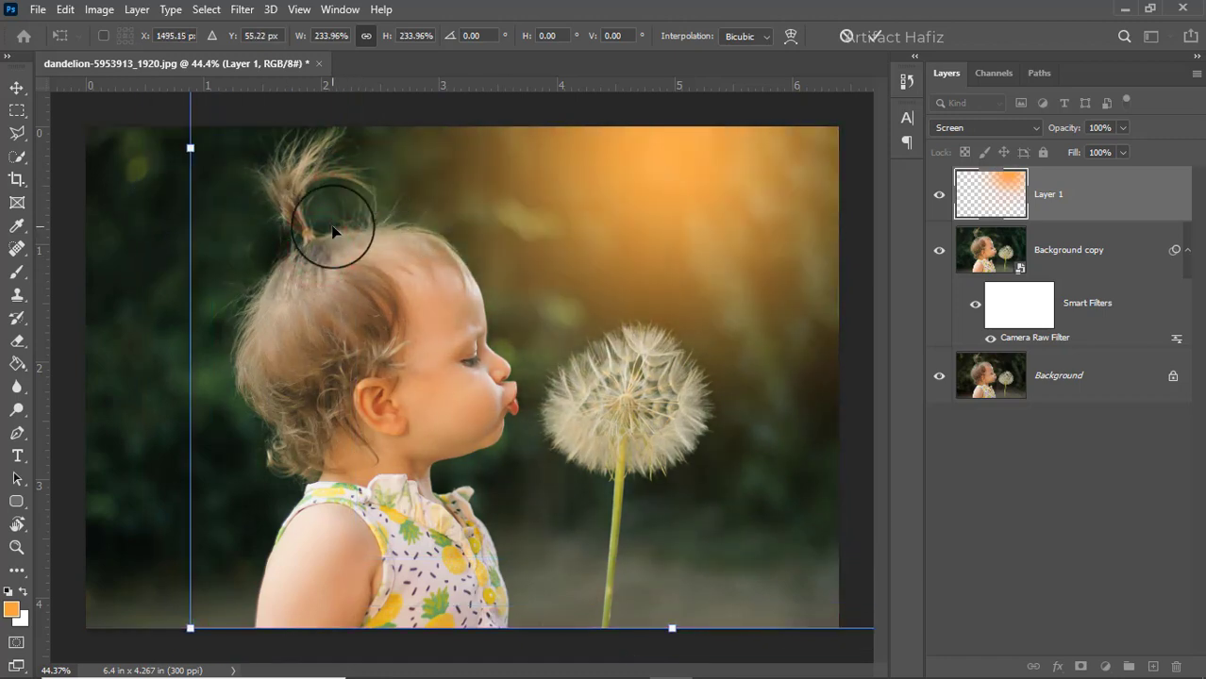
click(878, 41)
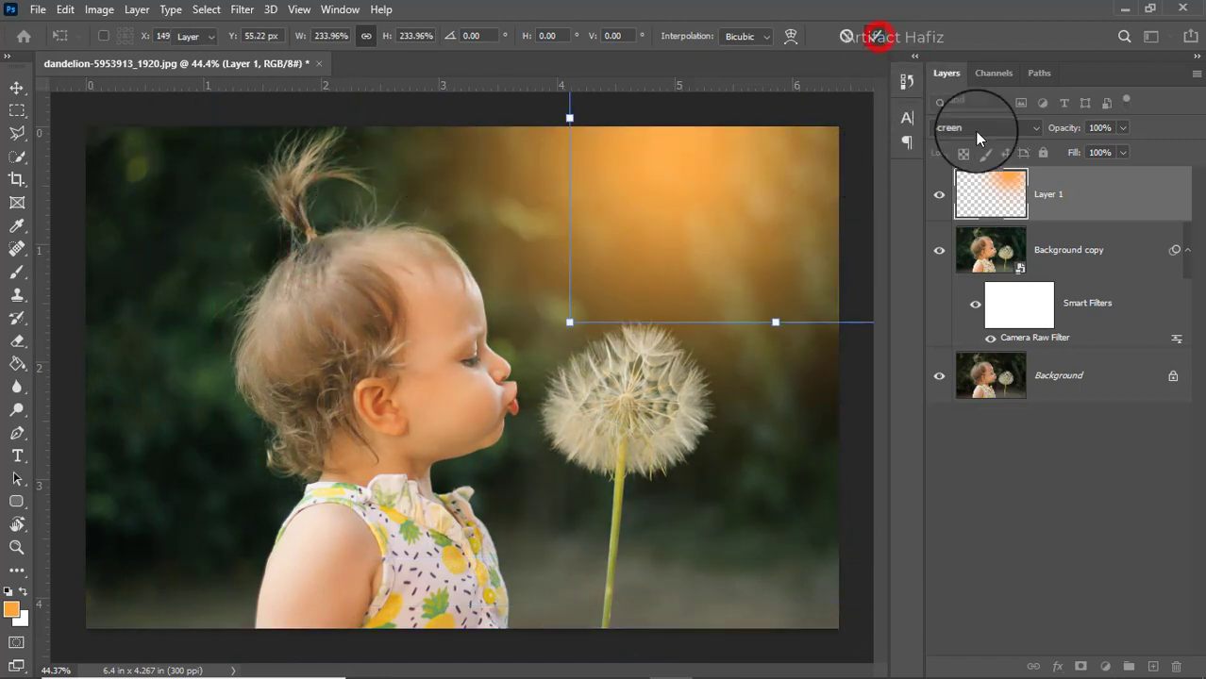
click(1124, 128)
drag(1126, 146, 1108, 151)
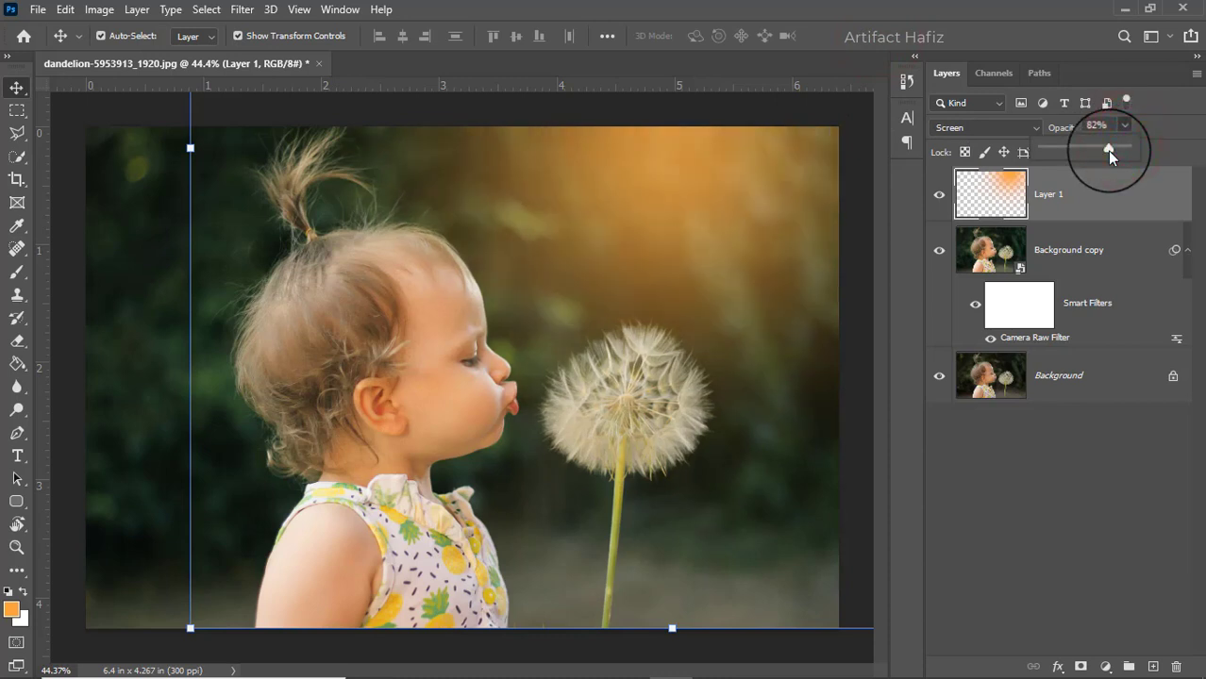
click(1102, 204)
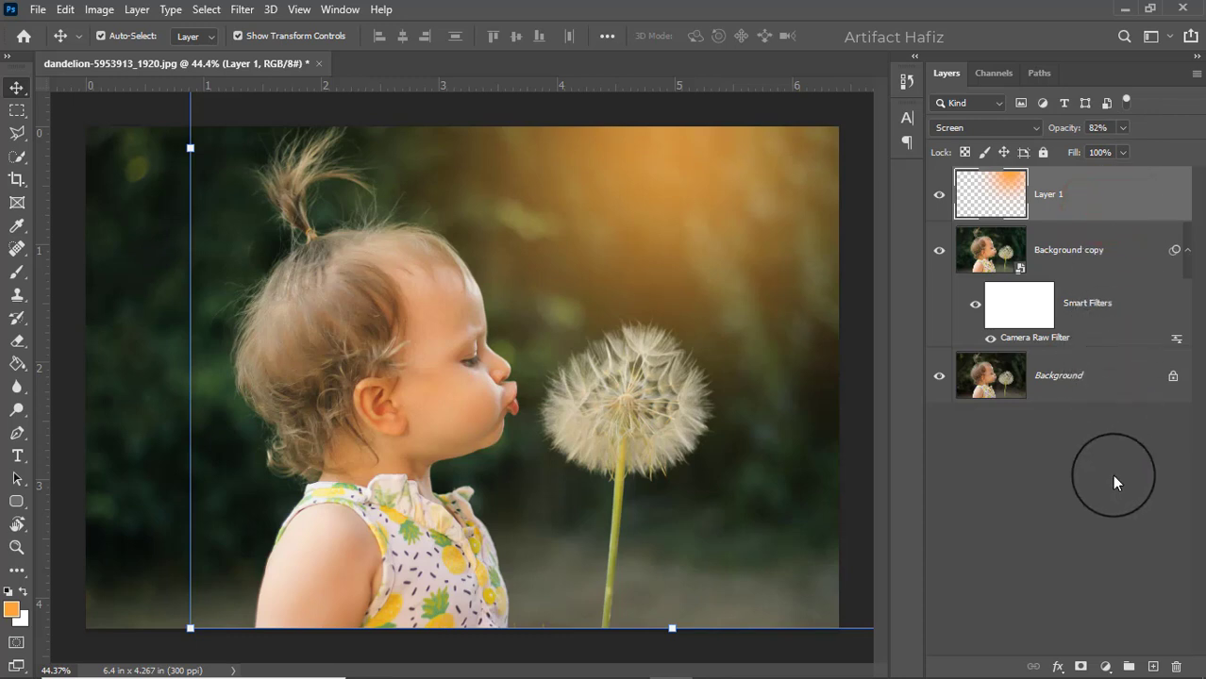
Step: Stamp visible layers into Layer 2, convert it for smart filters, and start Lighting Effects
key(ctrl+alt+shift+e)
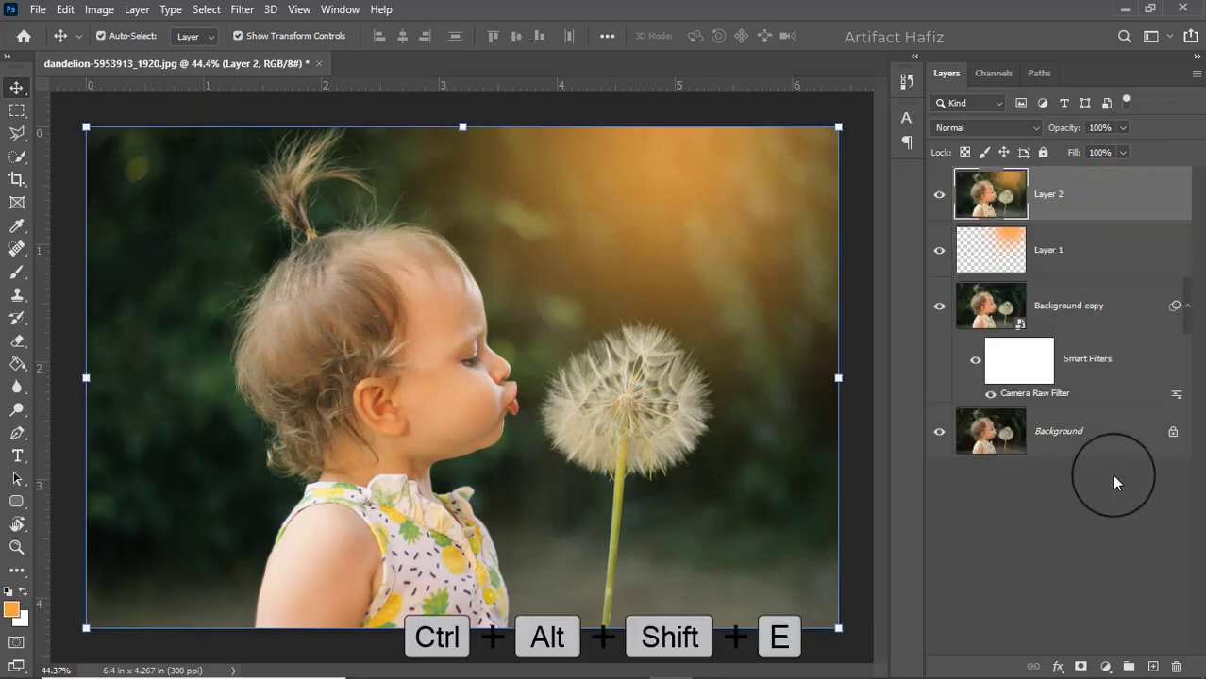
click(241, 10)
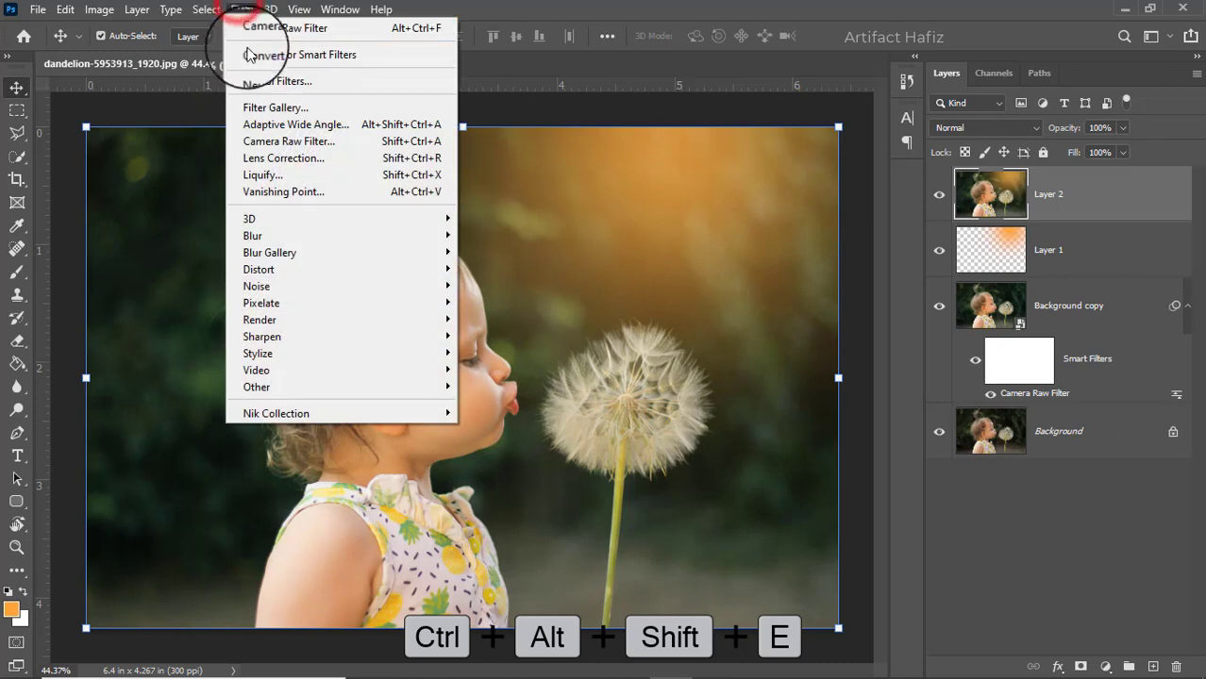
click(248, 56)
click(242, 9)
mouse_move(259, 319)
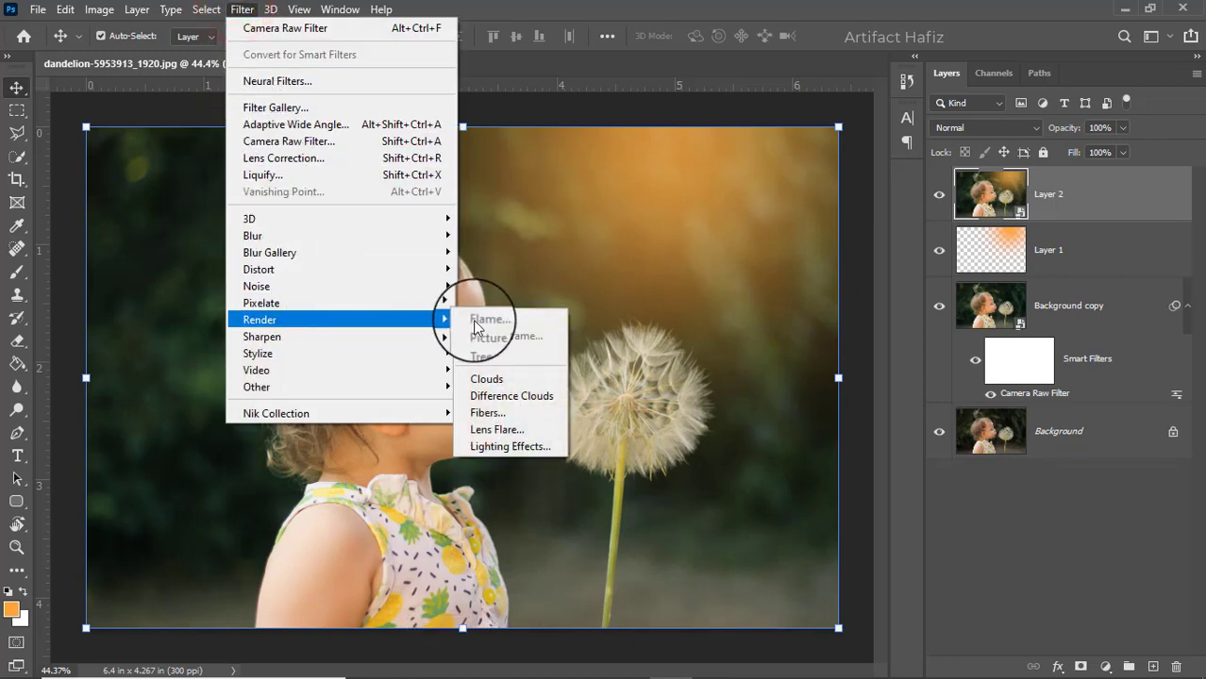
click(505, 445)
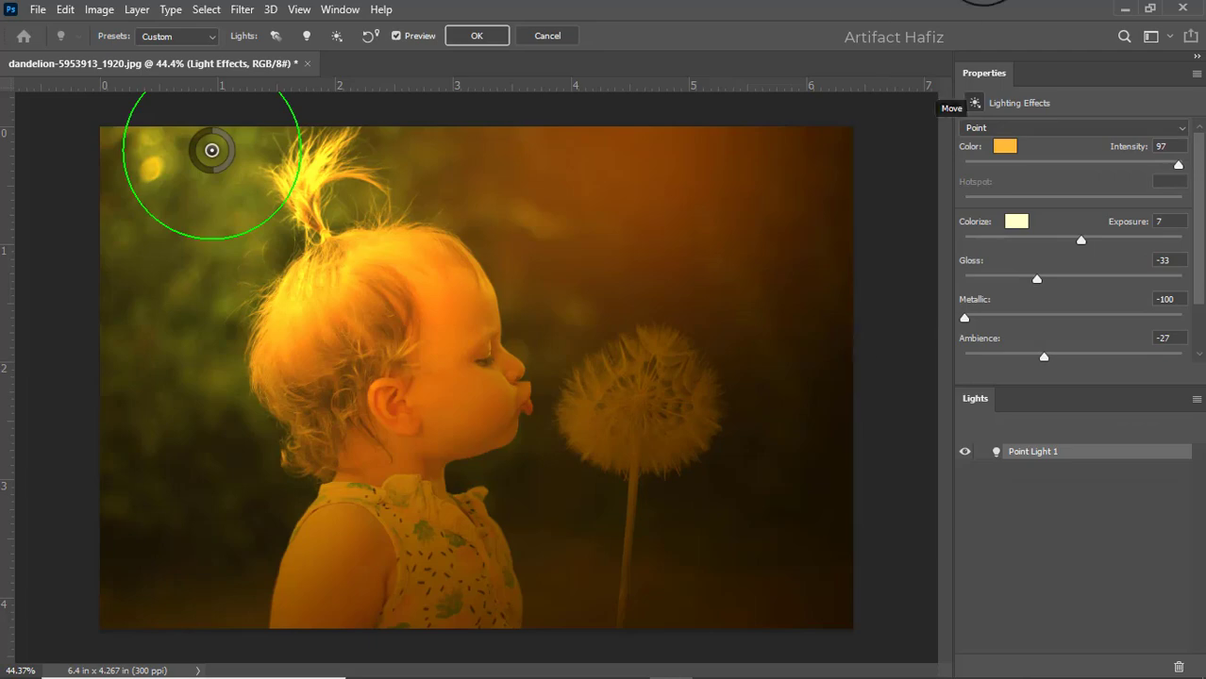
mouse_move(213, 153)
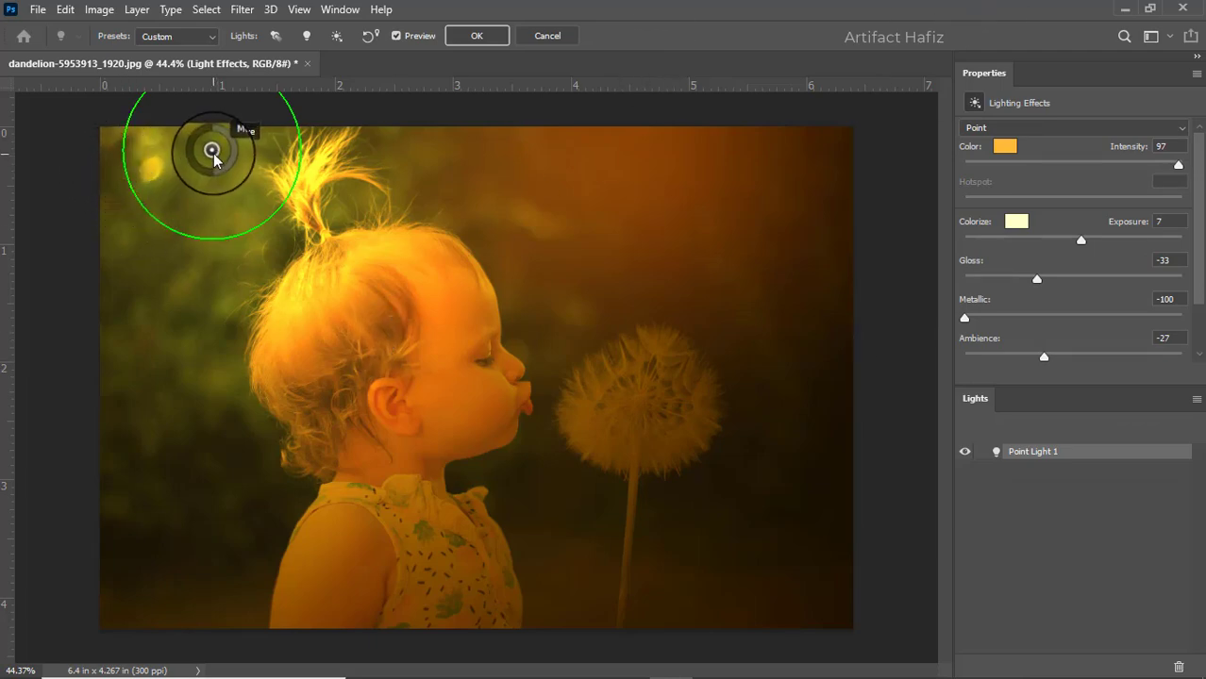
Step: Drag the point light to the photo's top-right corner, leaving its colour unchanged
mouse_move(214, 158)
mouse_down()
mouse_move(584, 204)
mouse_move(798, 202)
mouse_up()
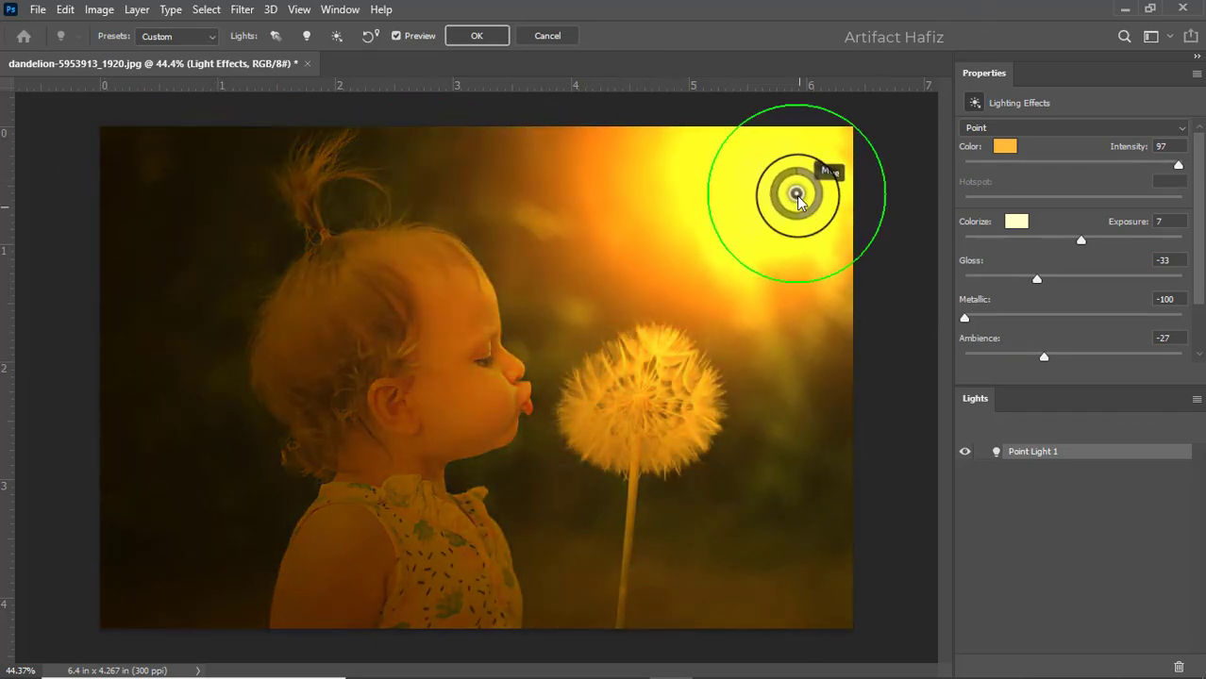
click(1004, 148)
click(761, 227)
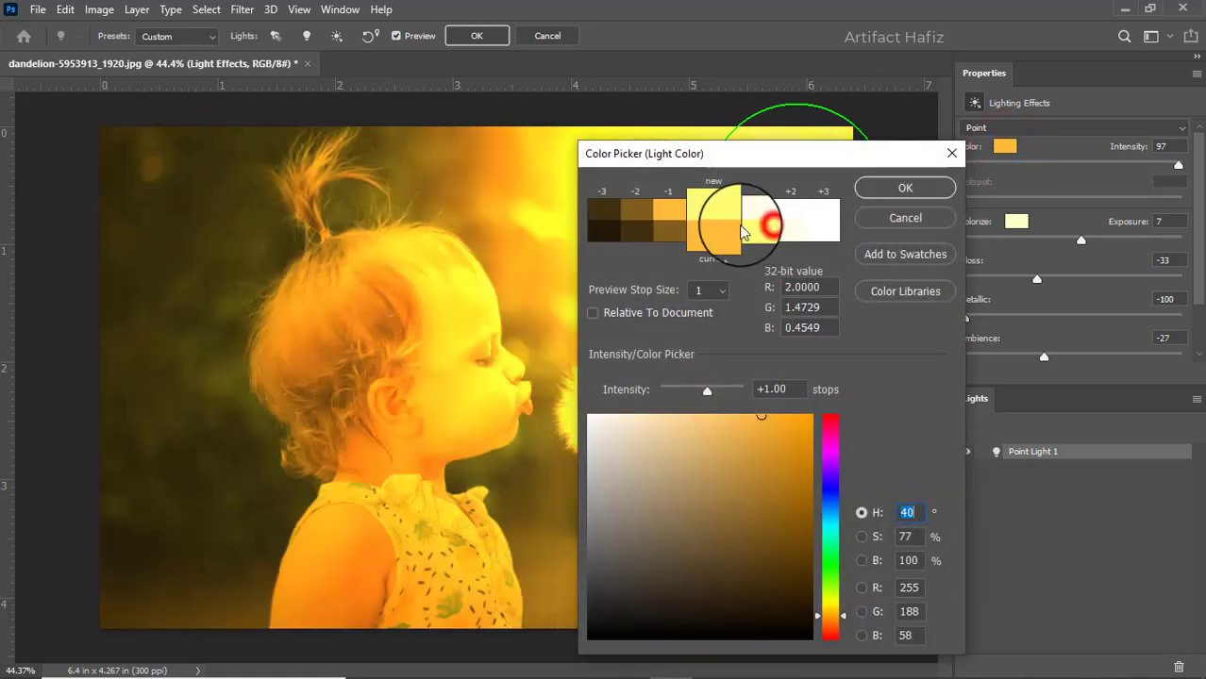
click(661, 225)
click(624, 227)
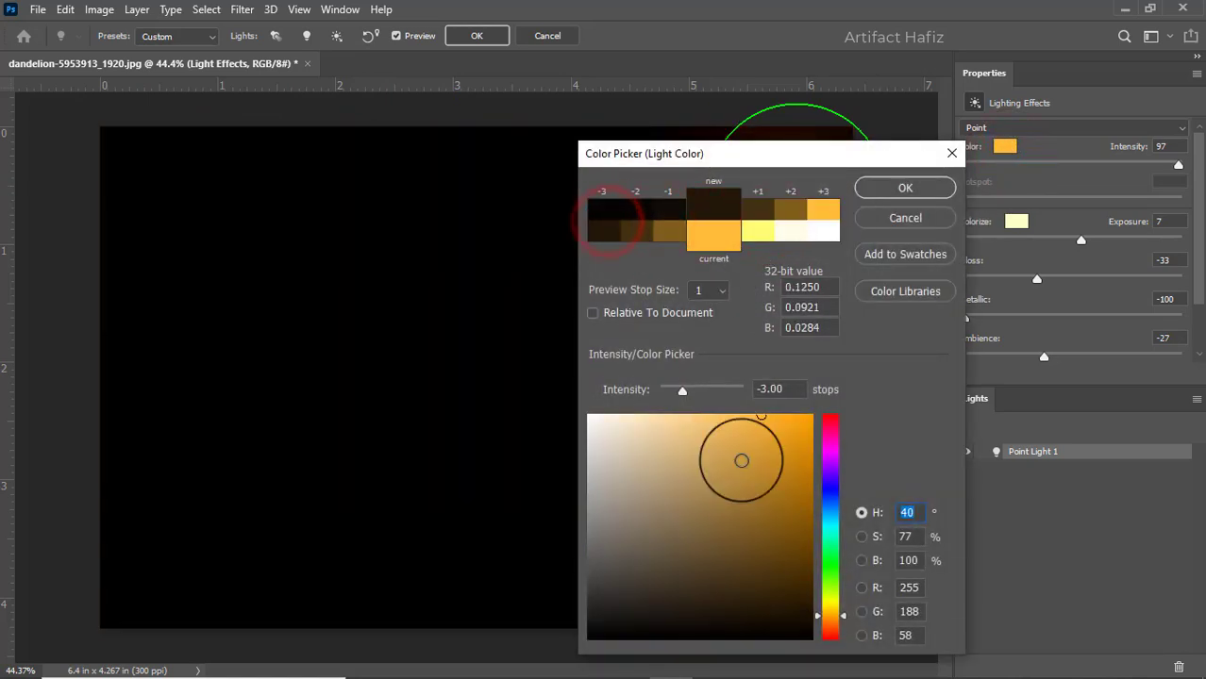
click(882, 220)
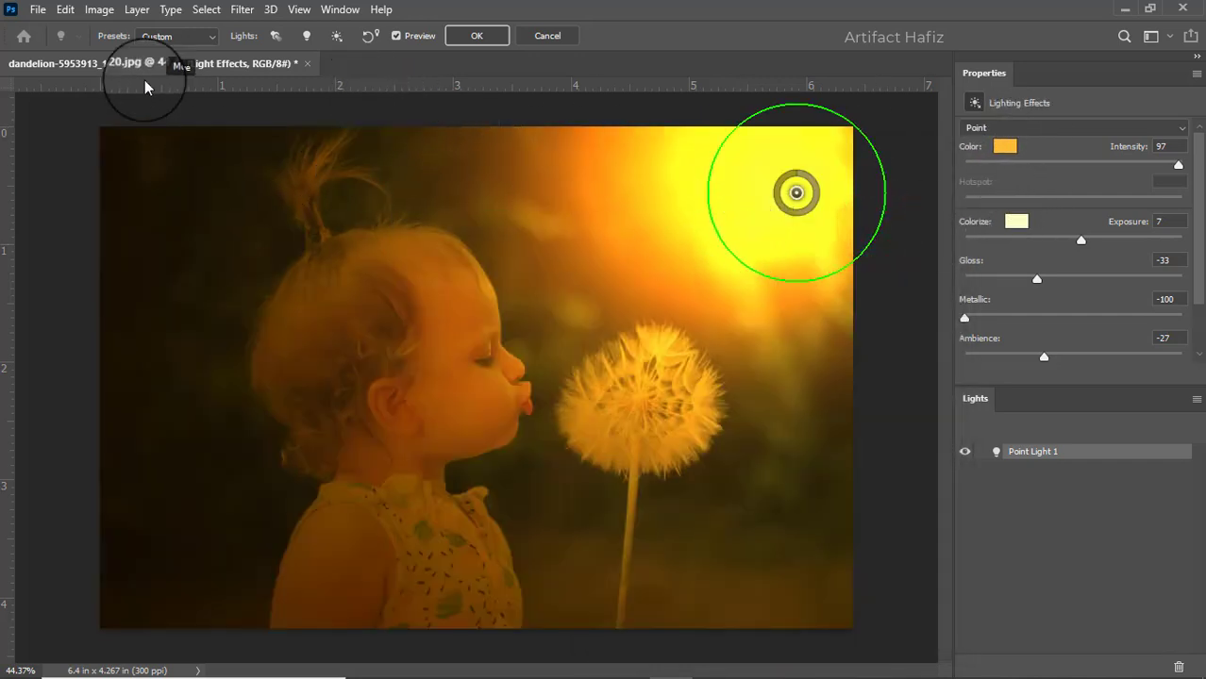
Step: Try the Blue Omni lighting preset
click(170, 36)
click(158, 64)
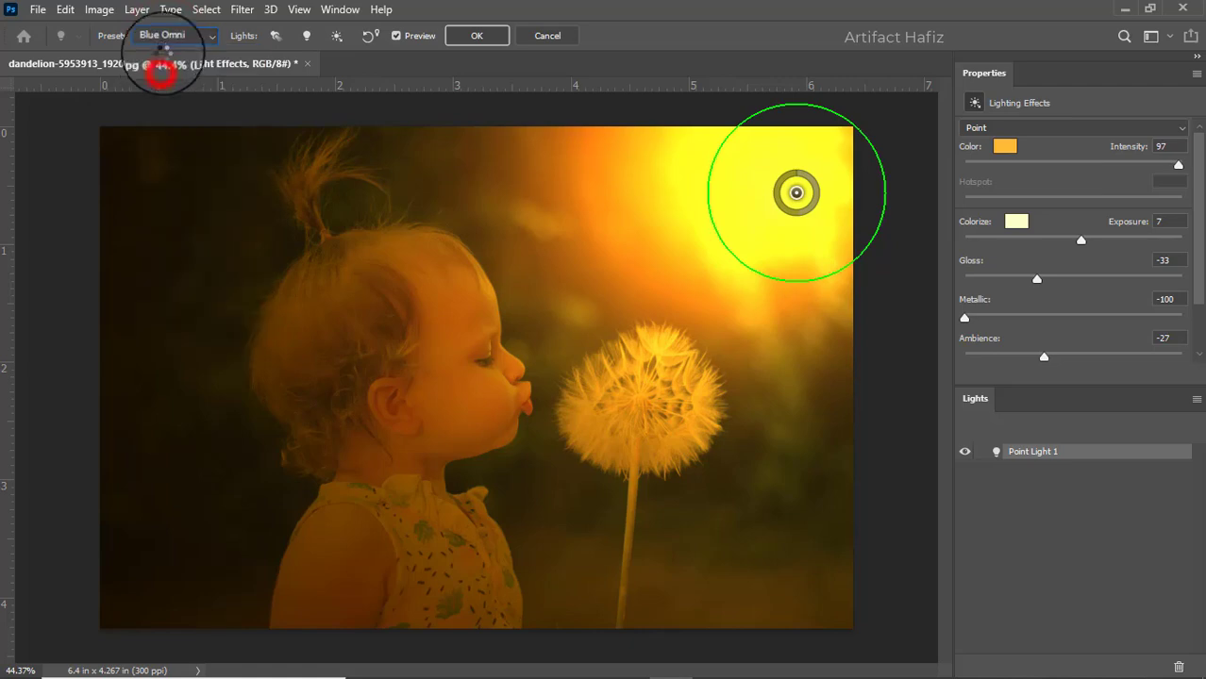
click(169, 35)
Step: Try Triple Spotlight and Three Down, then place a Soft Omni light above the dandelion
click(170, 265)
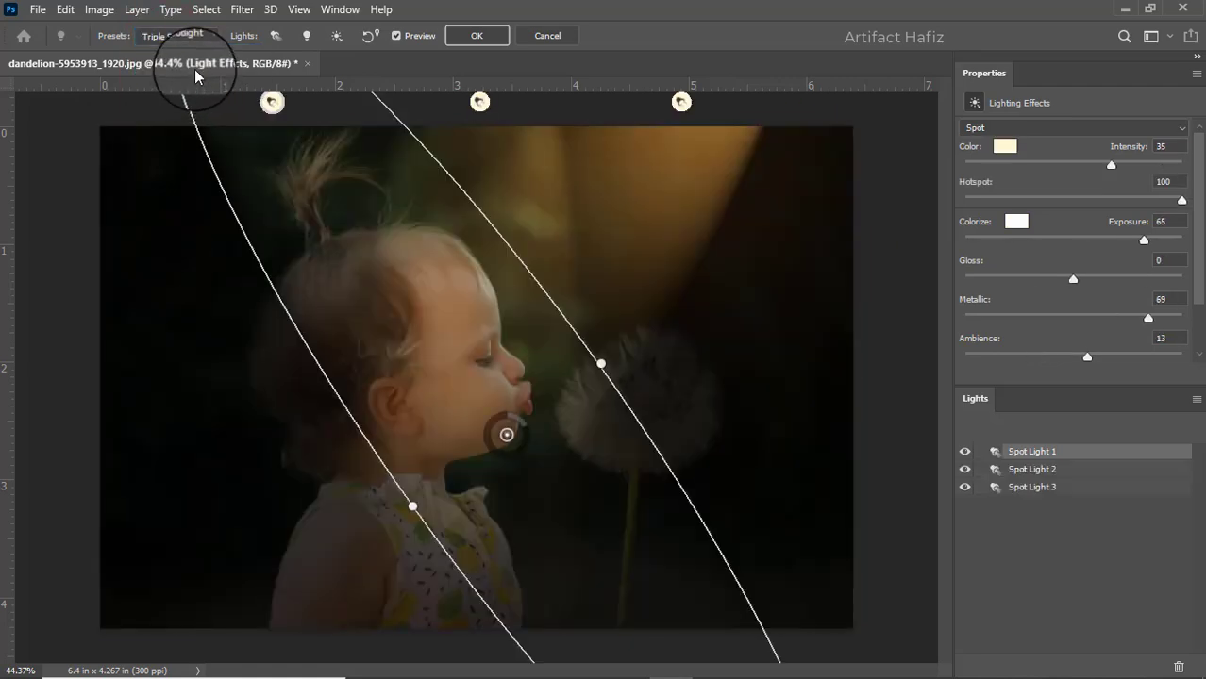
click(174, 35)
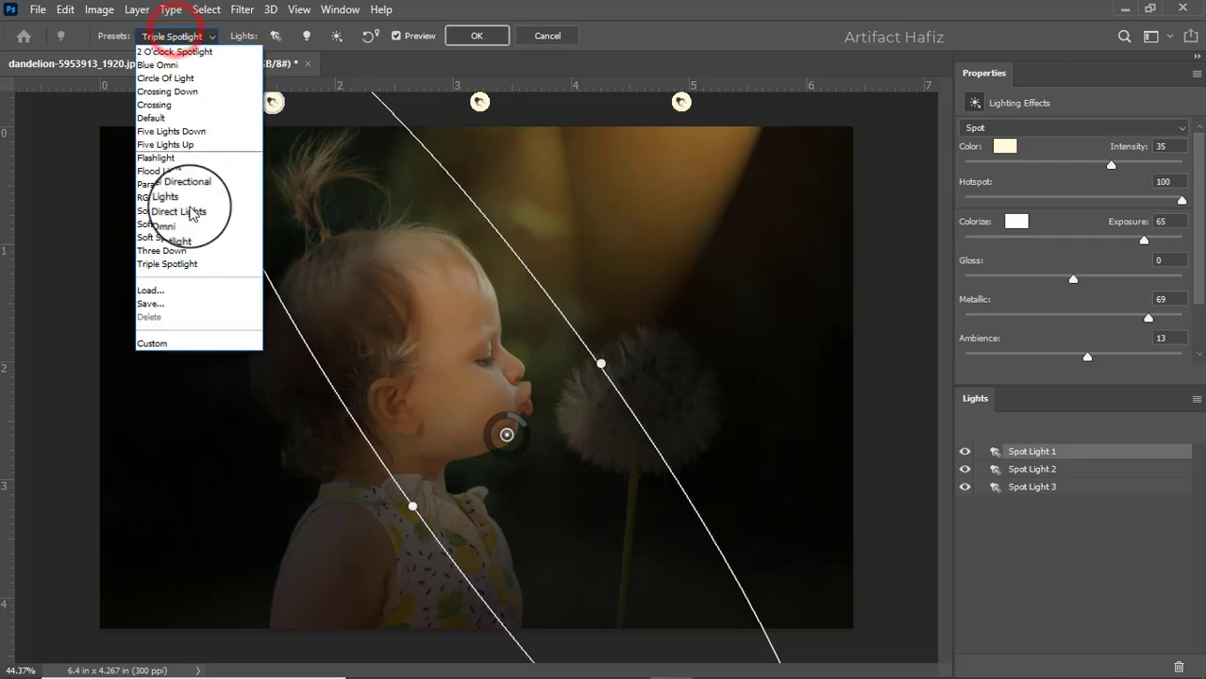
click(189, 250)
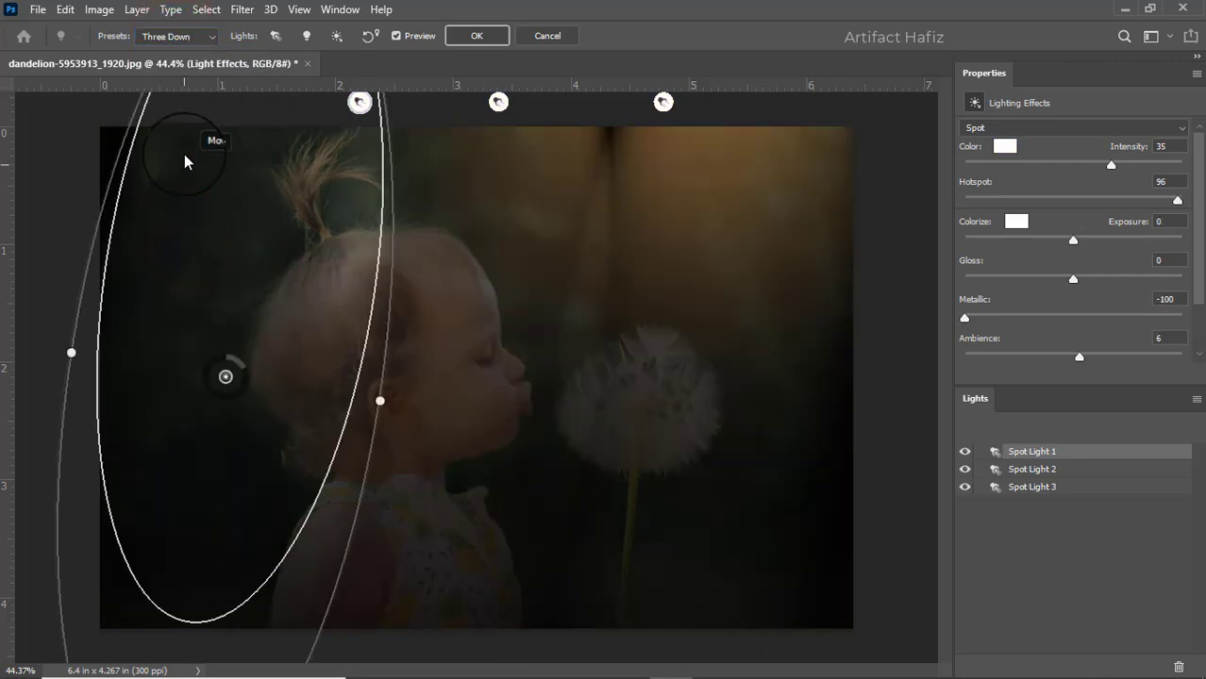
click(174, 36)
click(183, 228)
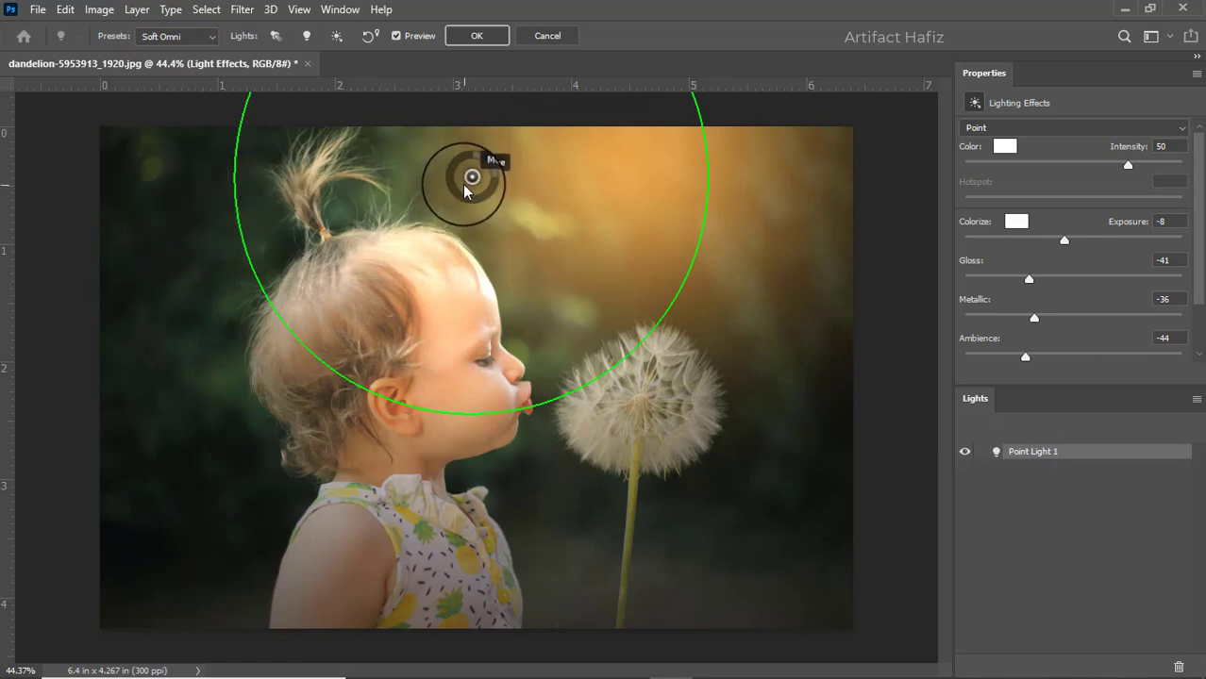
mouse_move(464, 191)
mouse_down()
mouse_move(667, 199)
mouse_move(662, 273)
mouse_move(619, 350)
mouse_move(708, 180)
mouse_move(621, 400)
mouse_move(691, 202)
mouse_move(628, 360)
mouse_move(635, 387)
mouse_move(686, 247)
mouse_move(667, 307)
mouse_move(741, 277)
mouse_move(615, 300)
mouse_move(587, 279)
mouse_move(672, 286)
mouse_move(668, 311)
mouse_up()
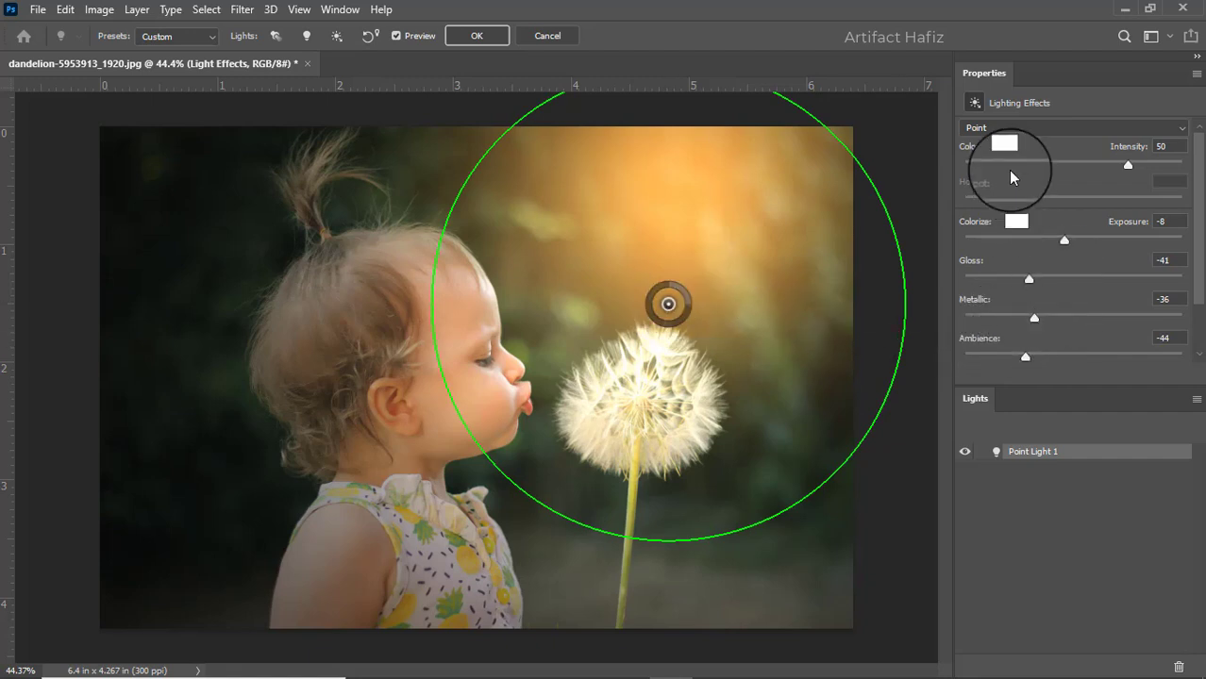
Step: Set the light colour to white and apply the Lighting Effects filter
click(1004, 146)
drag(752, 163, 1019, 160)
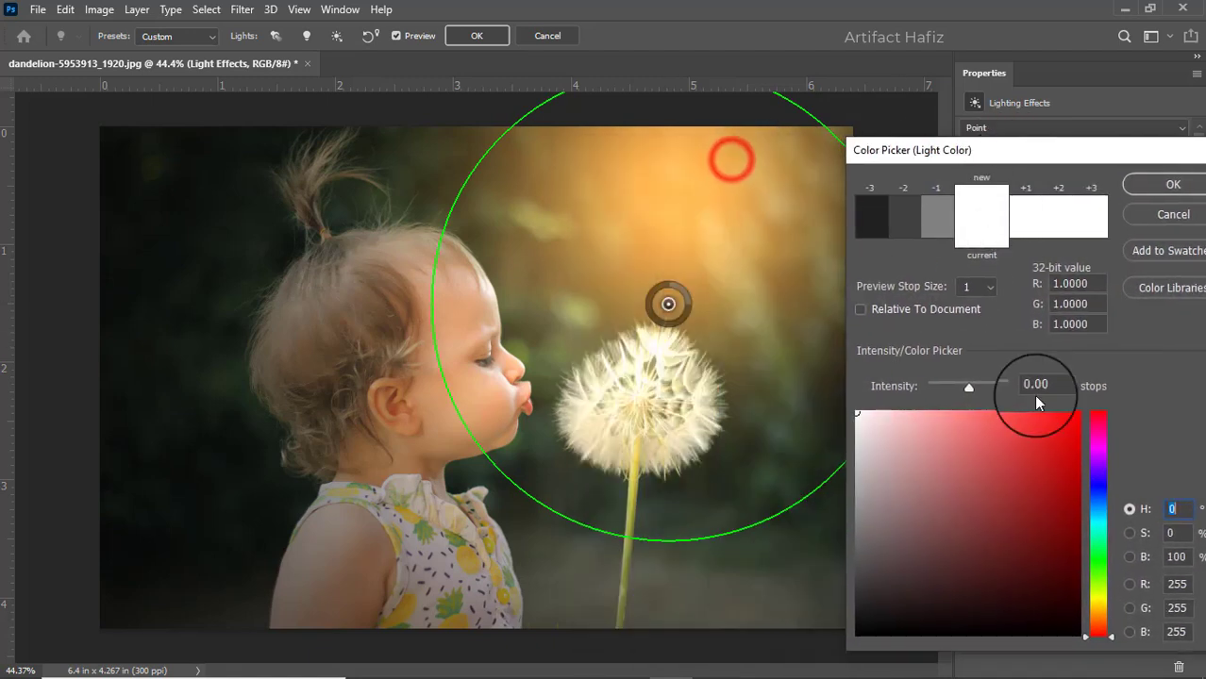
click(1098, 613)
click(1030, 491)
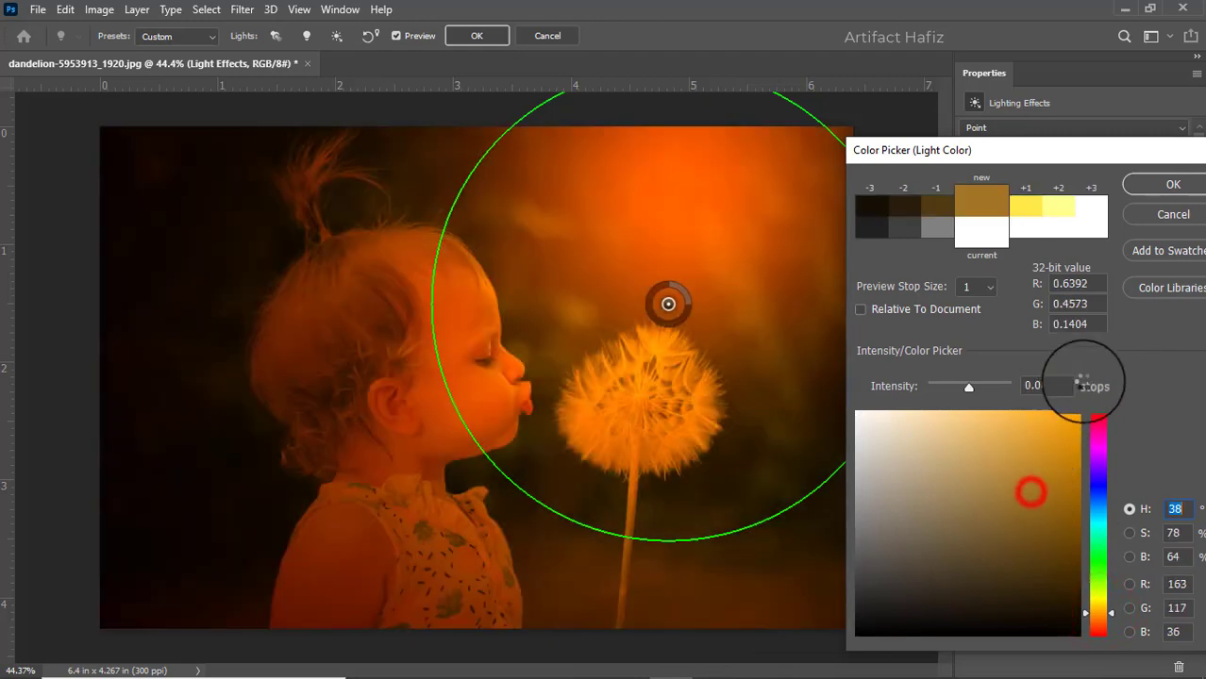
click(964, 389)
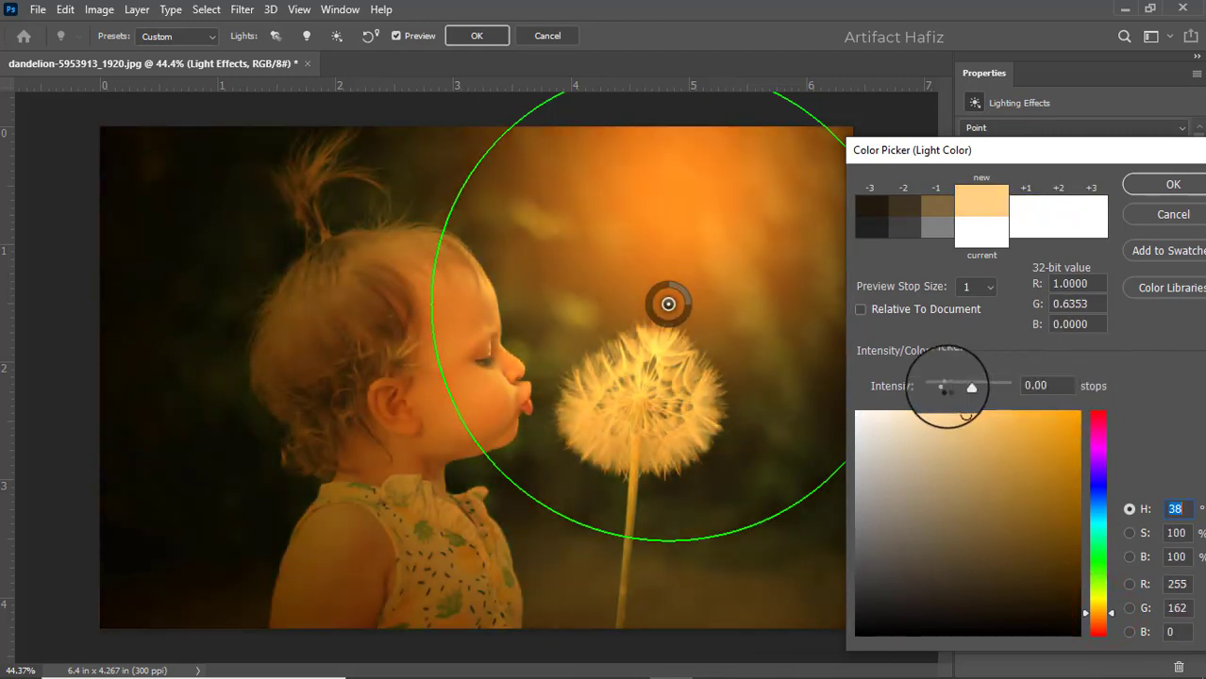
click(958, 390)
click(1167, 184)
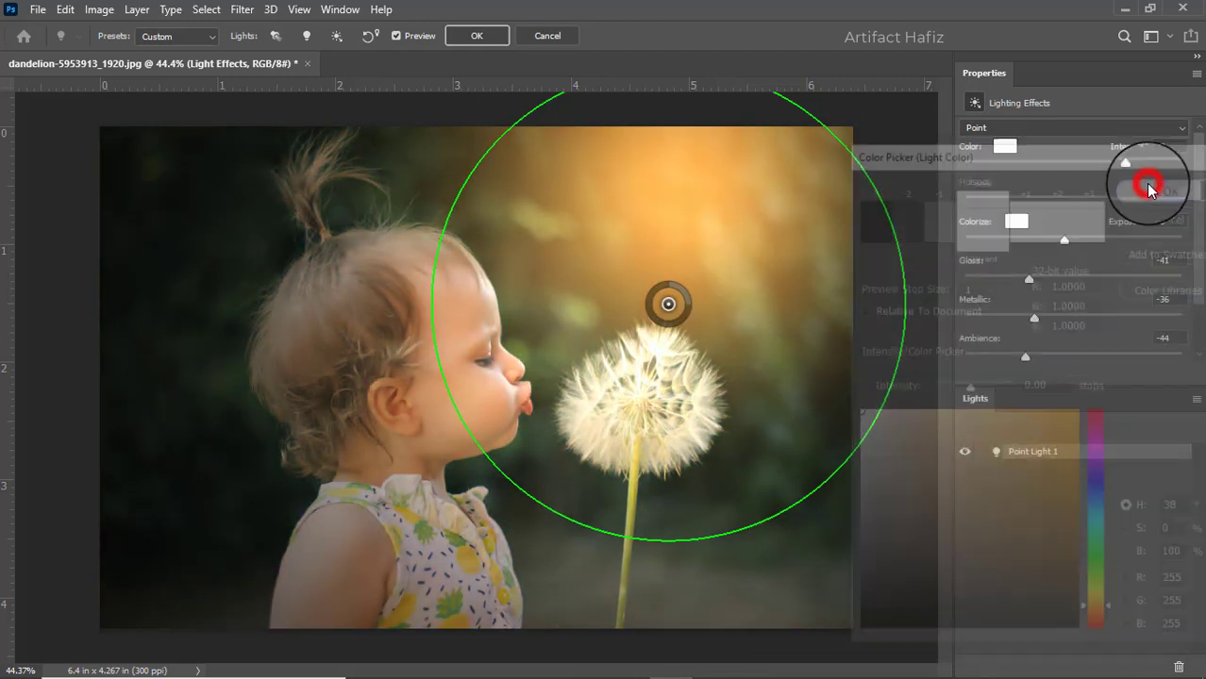
click(477, 35)
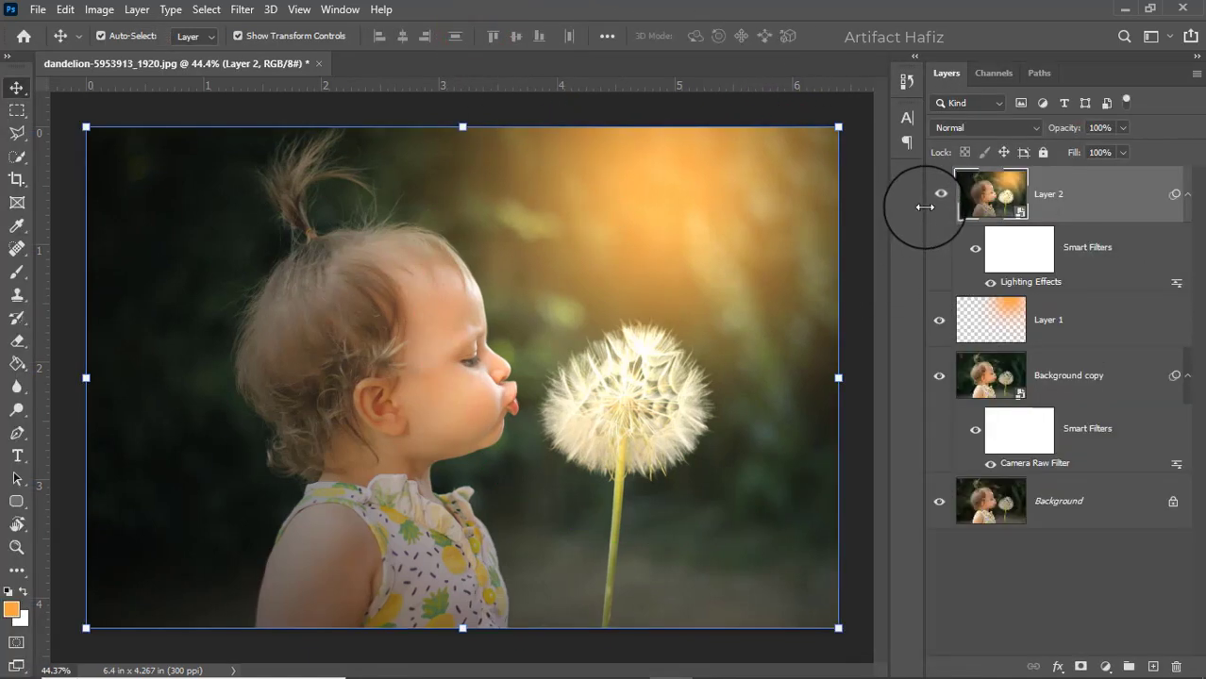
Step: Stamp visible layers into Layer 3, convert it for smart filters, and apply Camera Raw Filter
click(940, 198)
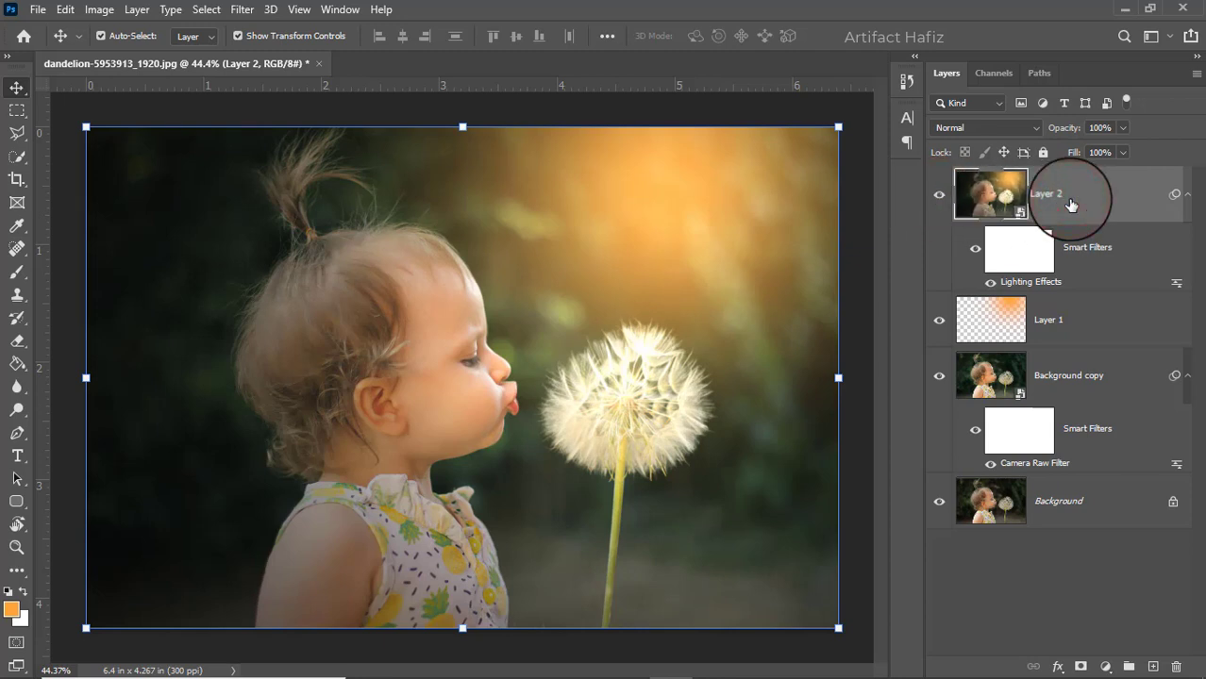
key(ctrl+alt+shift+e)
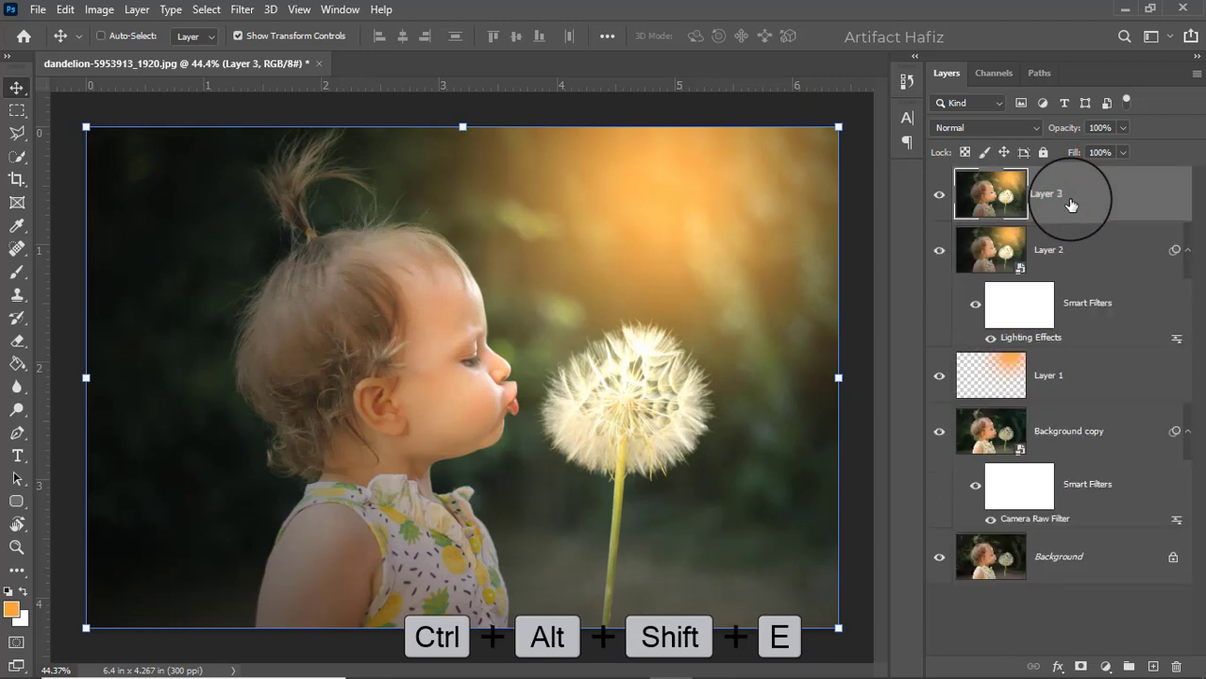
click(236, 8)
click(269, 48)
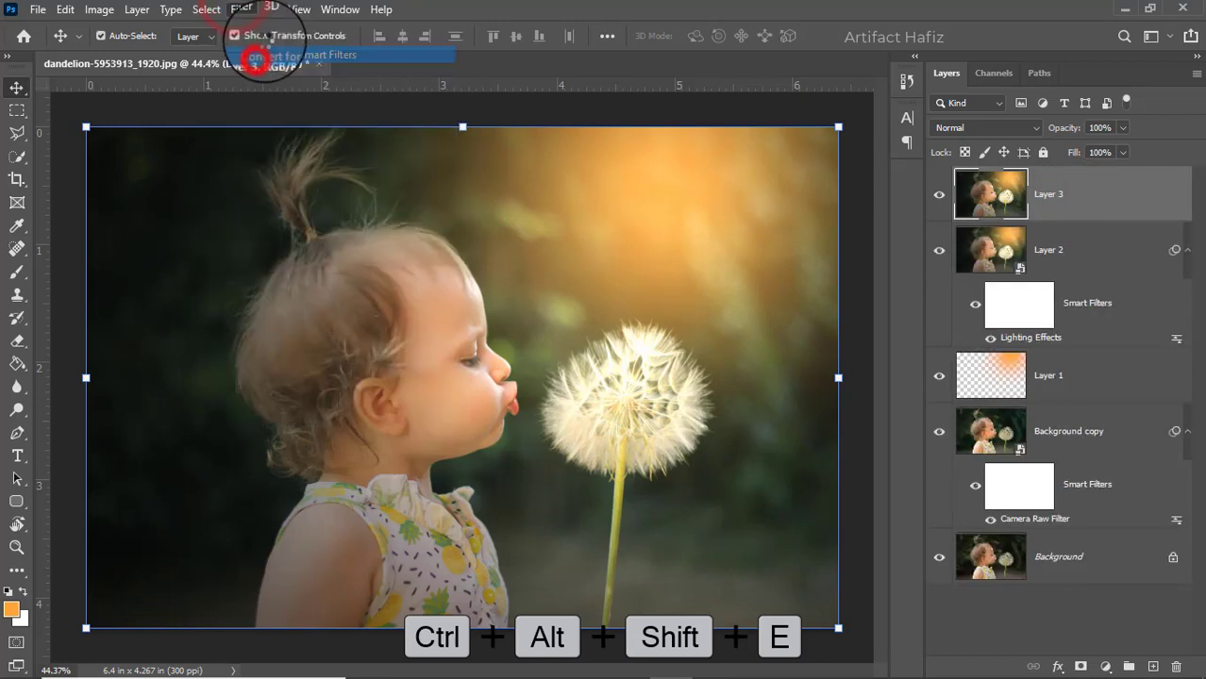
click(248, 9)
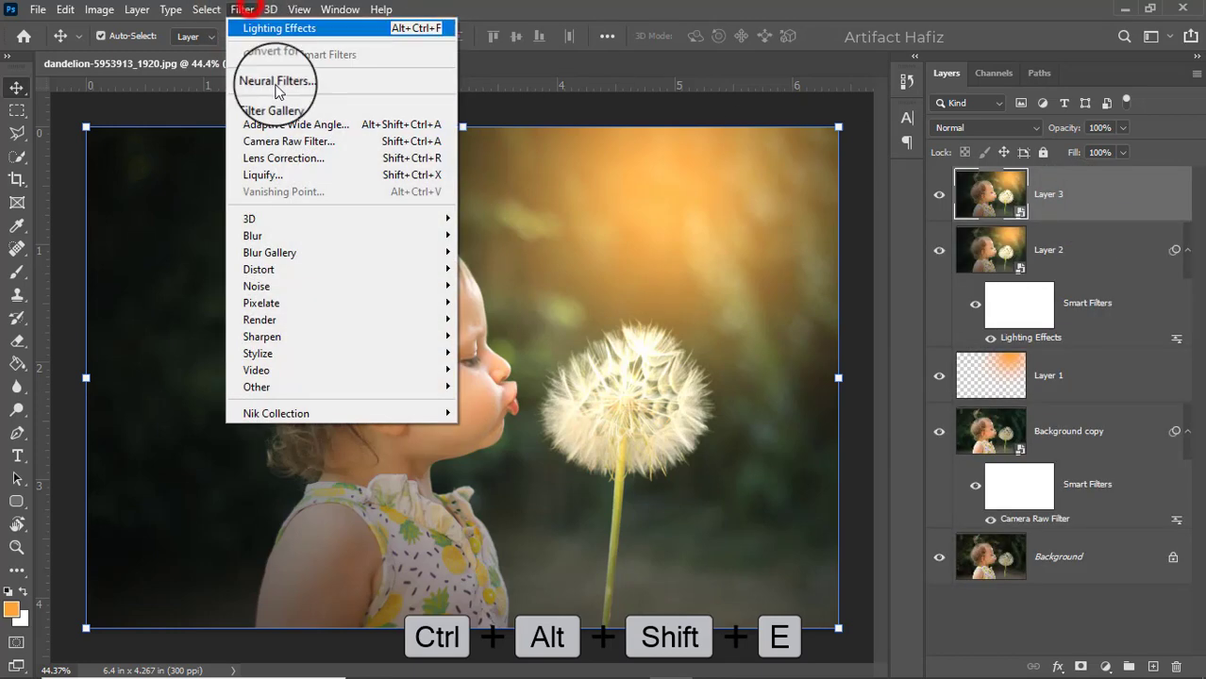
click(285, 144)
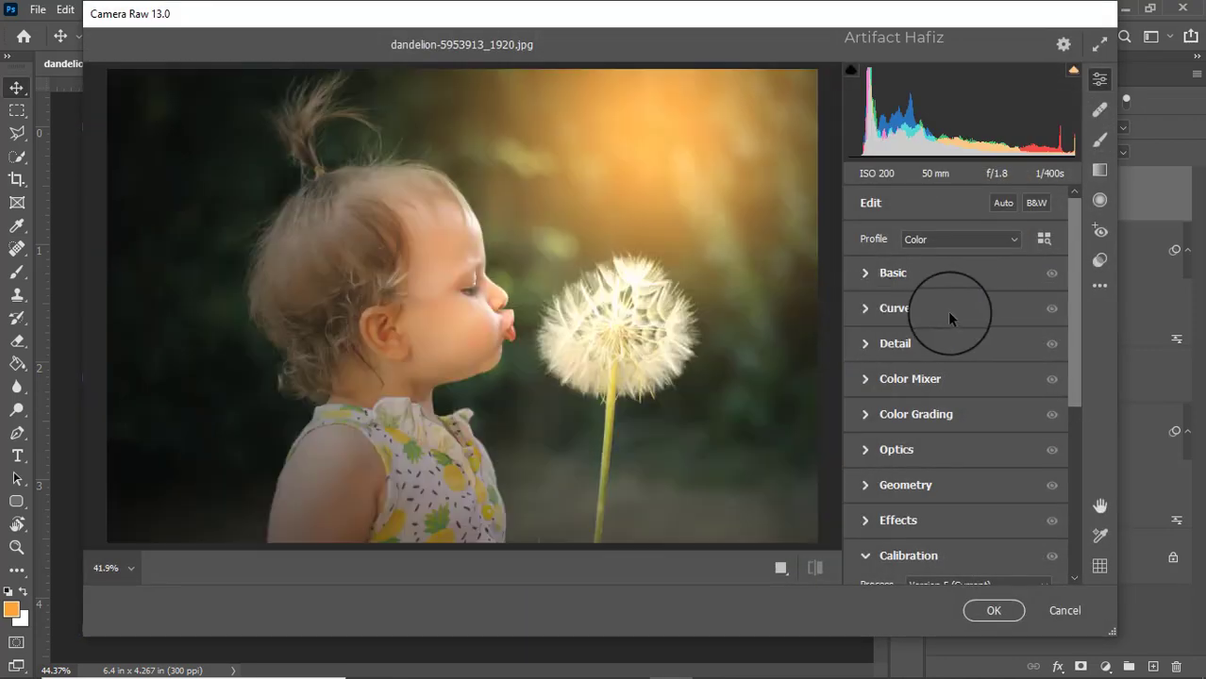
Step: In Camera Raw's Basic panel, set Whites to +21 and Highlights to -14
click(870, 274)
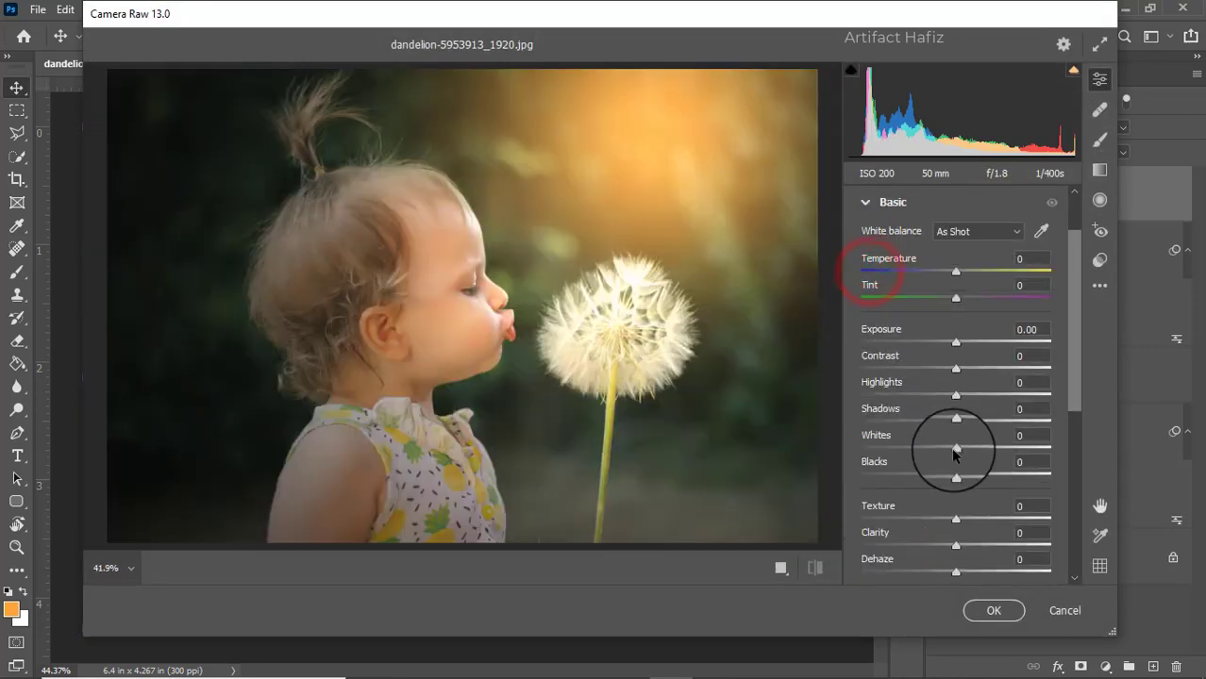
drag(957, 449, 976, 449)
mouse_move(956, 395)
mouse_down()
mouse_move(928, 394)
mouse_move(941, 397)
mouse_up()
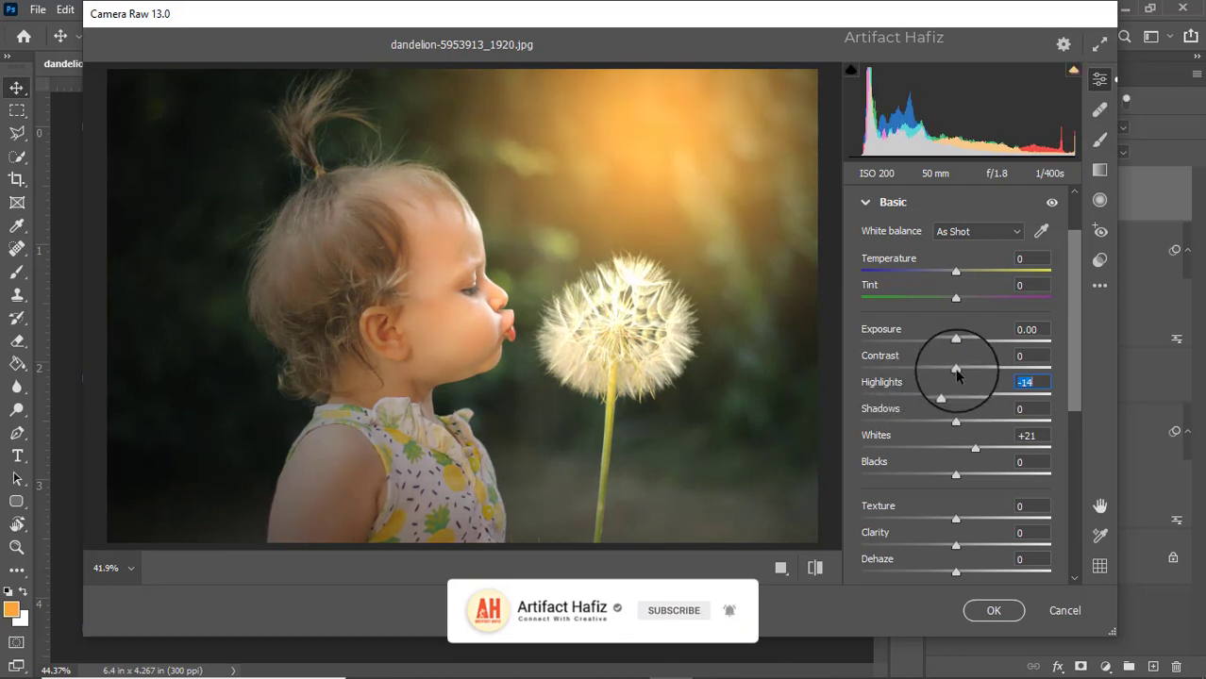
Step: Lift the tone curve's black point output to 6 and apply the filter to Layer 3
scroll(958, 387, down, 4)
scroll(960, 403, down, 2)
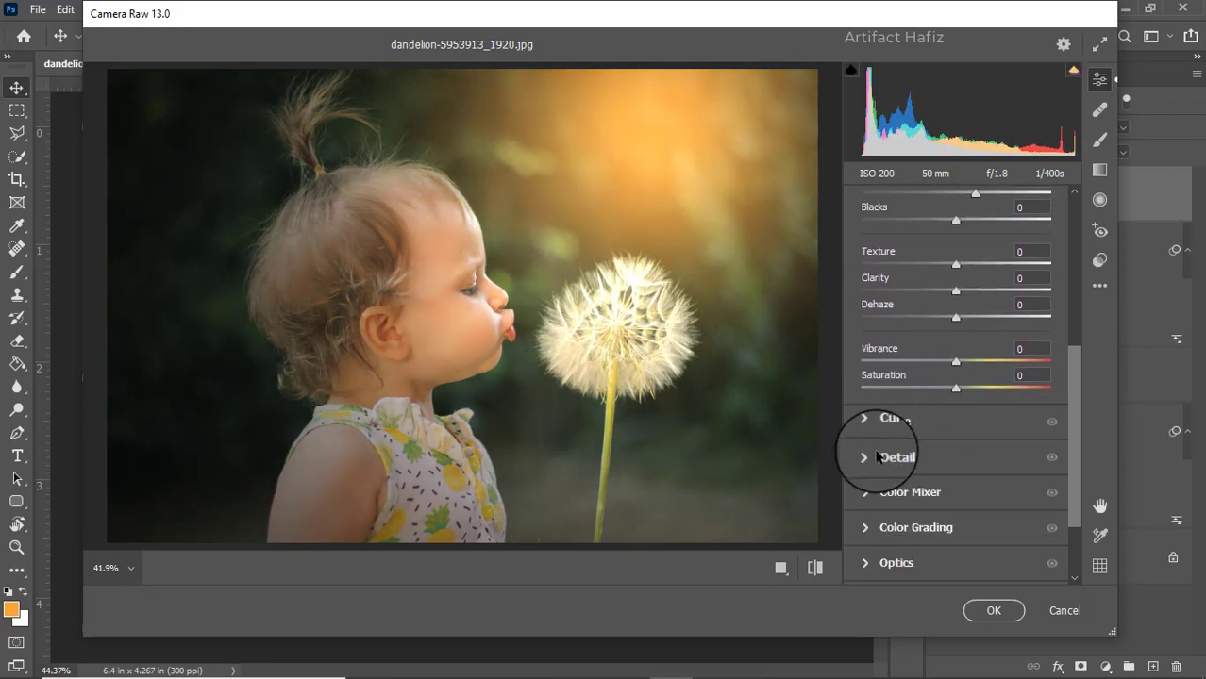
click(867, 422)
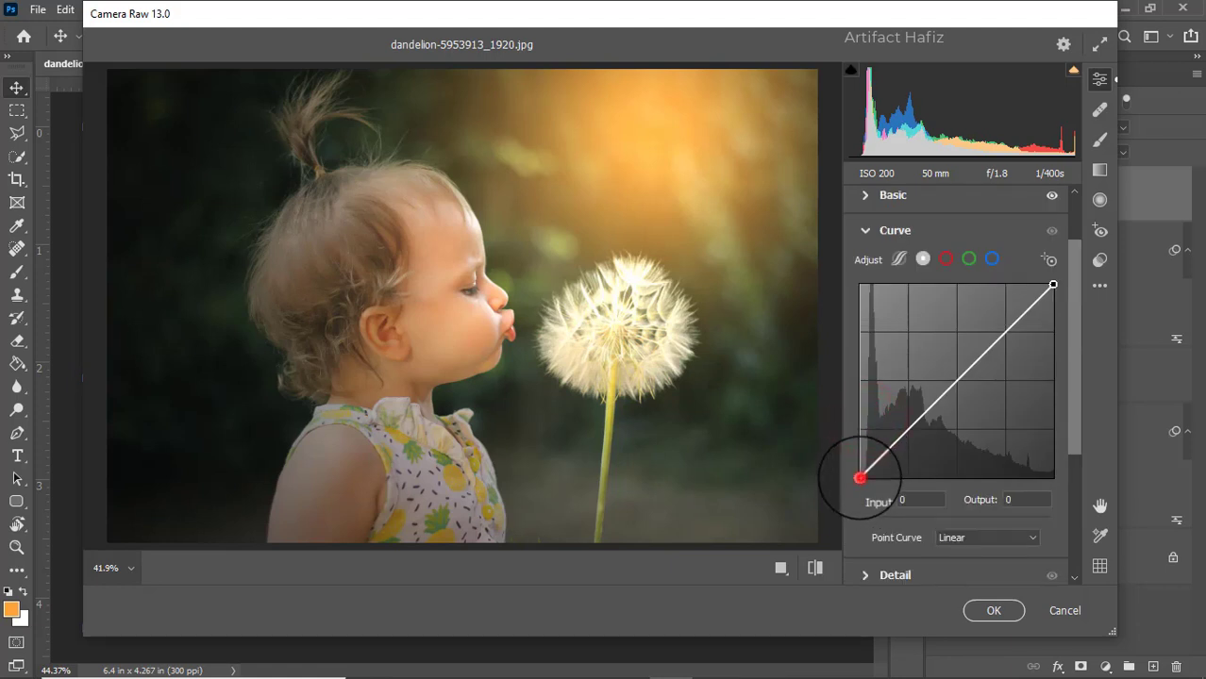
drag(860, 479, 860, 475)
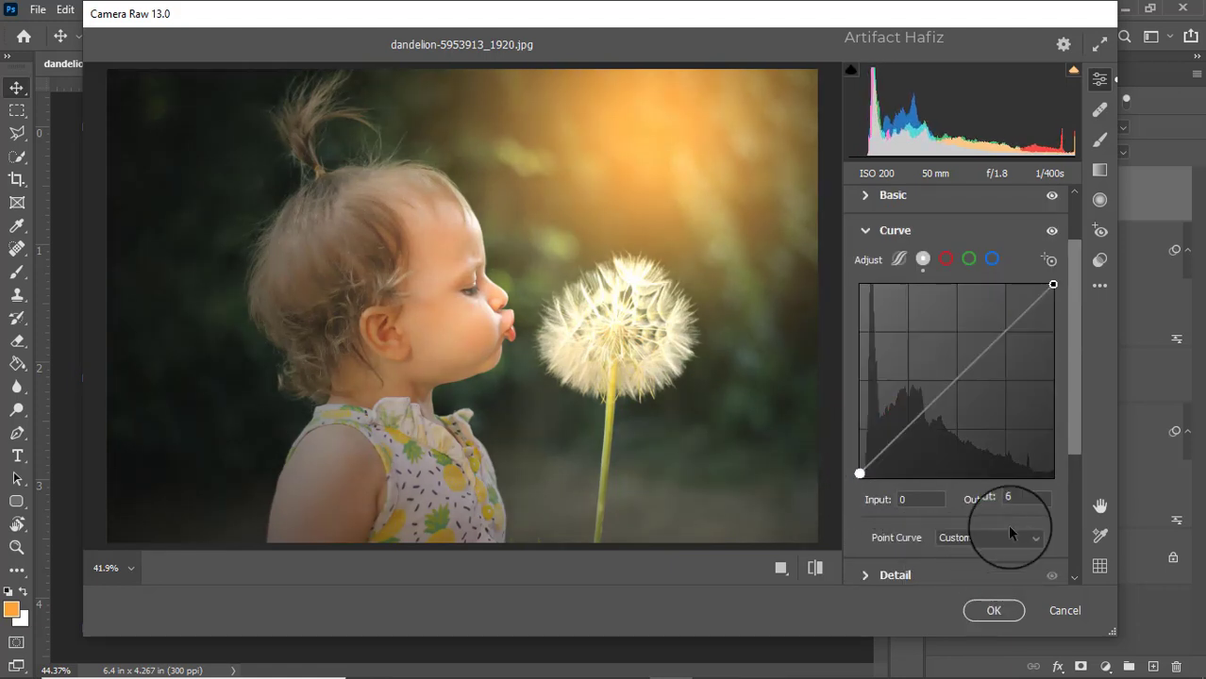
click(1038, 497)
click(994, 611)
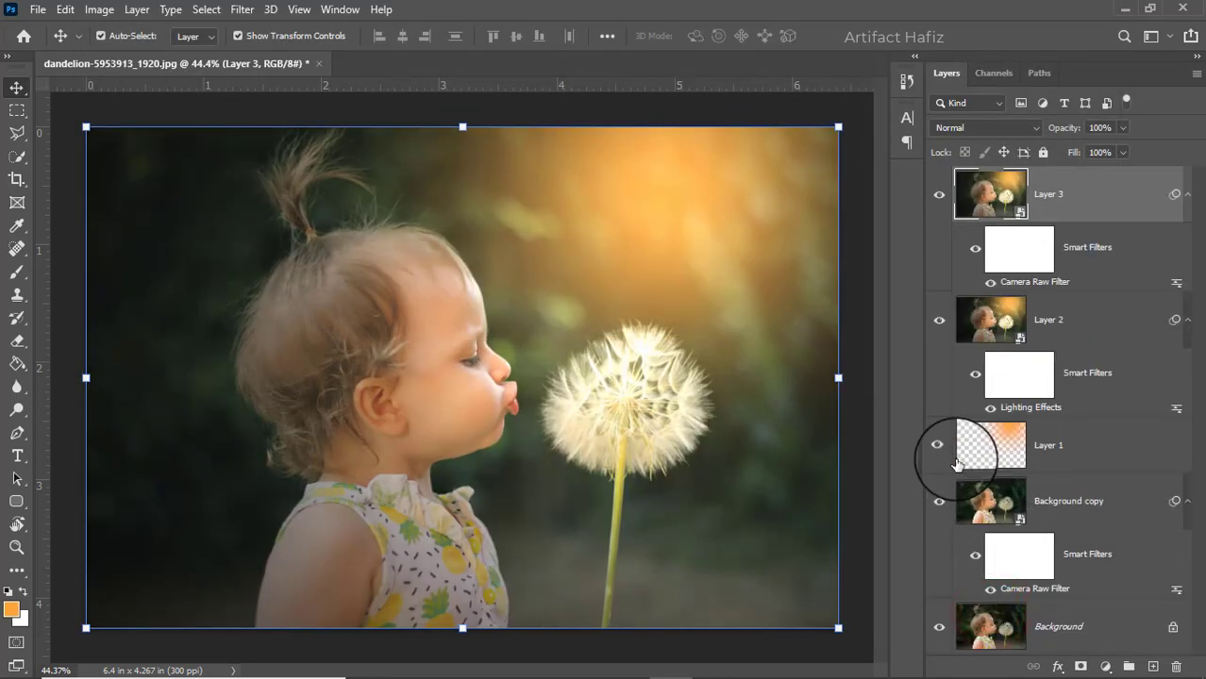
alt+click(939, 628)
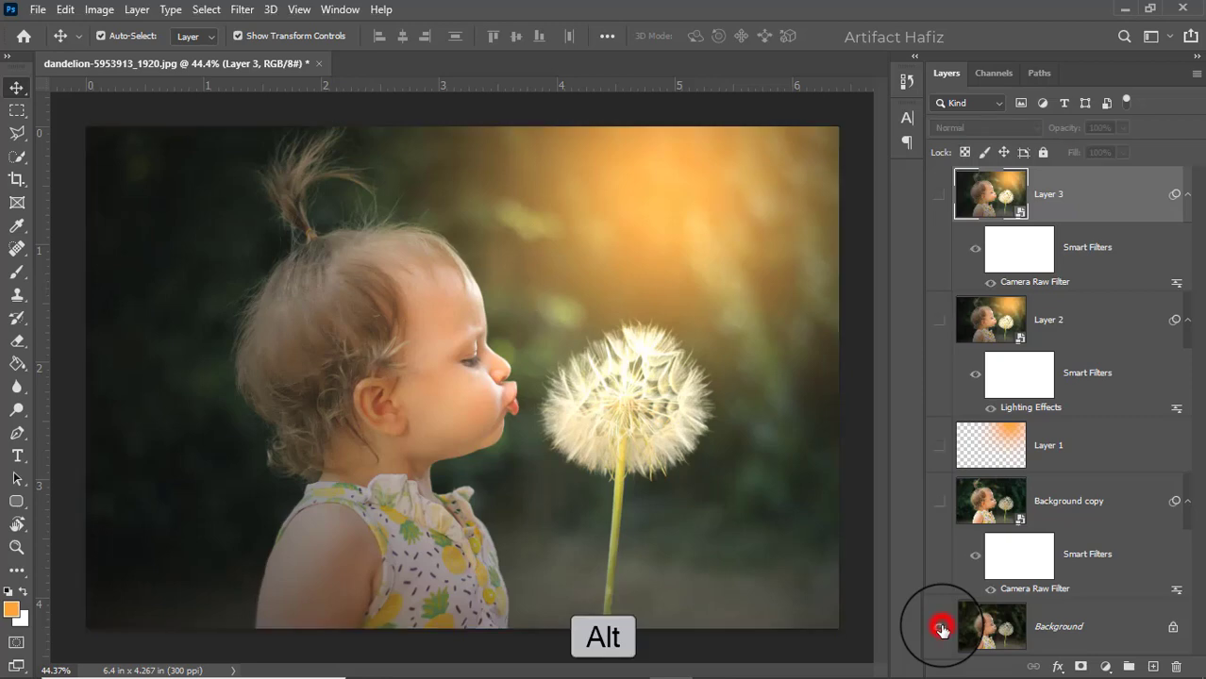
alt+click(938, 629)
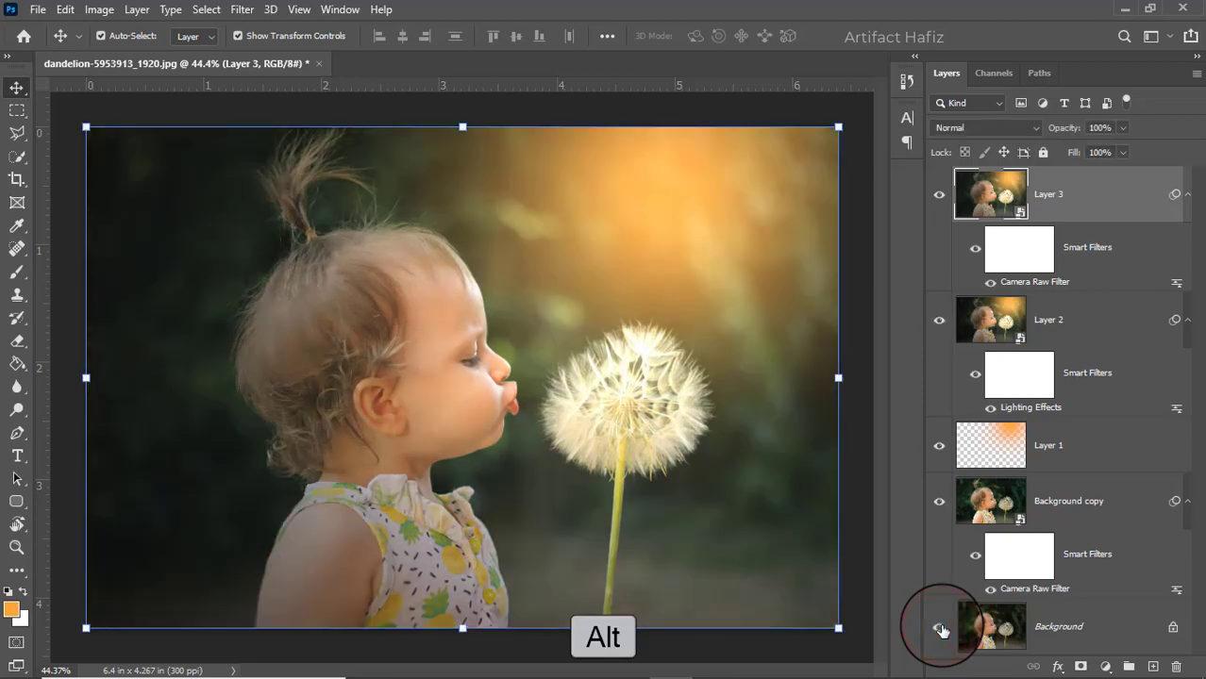
alt+click(938, 629)
alt+click(939, 628)
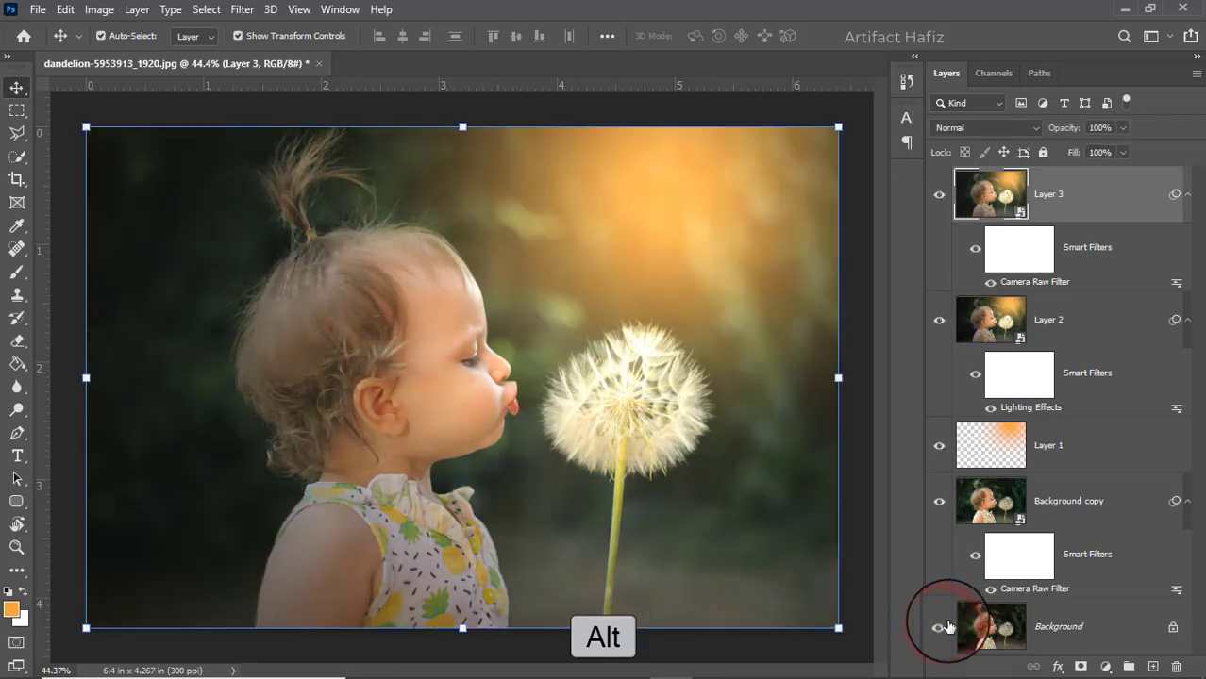